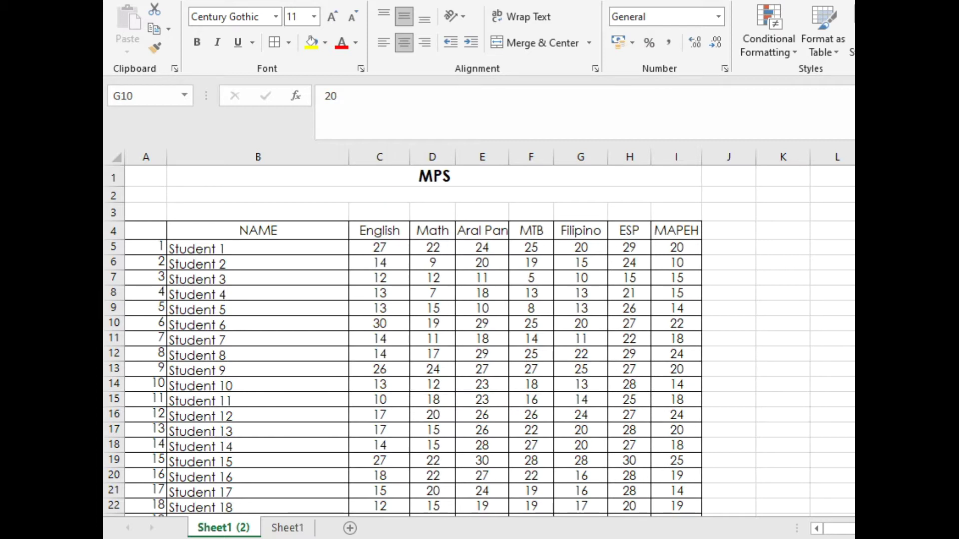
Step: Review the MPS sheet's student numbers and the TOTAL, HIGHEST, LOWEST, MEAN and MPS labels
left_click(284, 172)
left_click(152, 245)
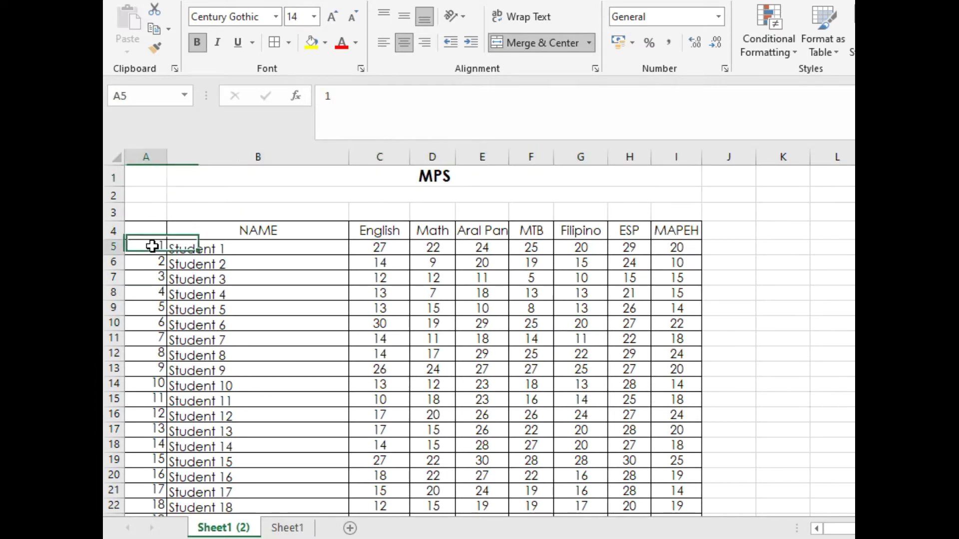
left_click(151, 263)
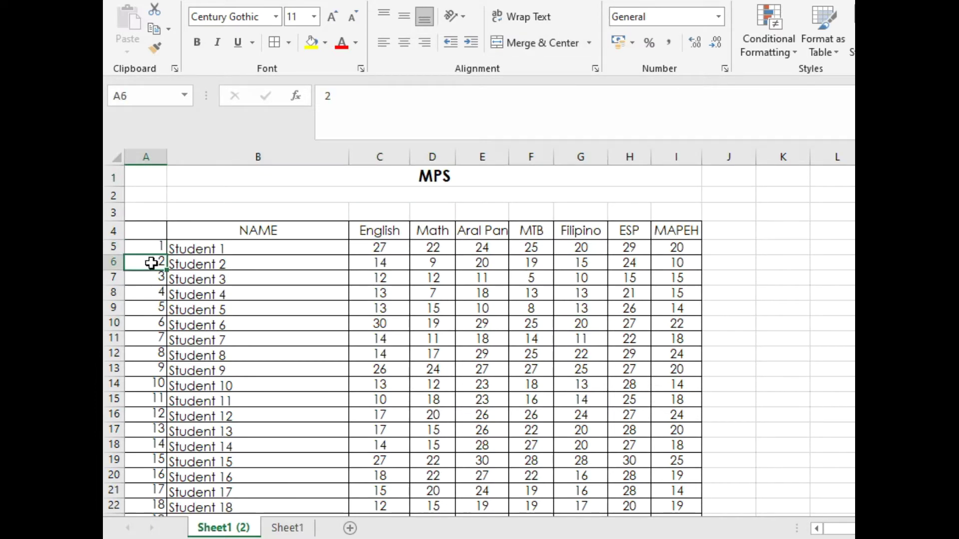
scroll(152, 263, "down", 6)
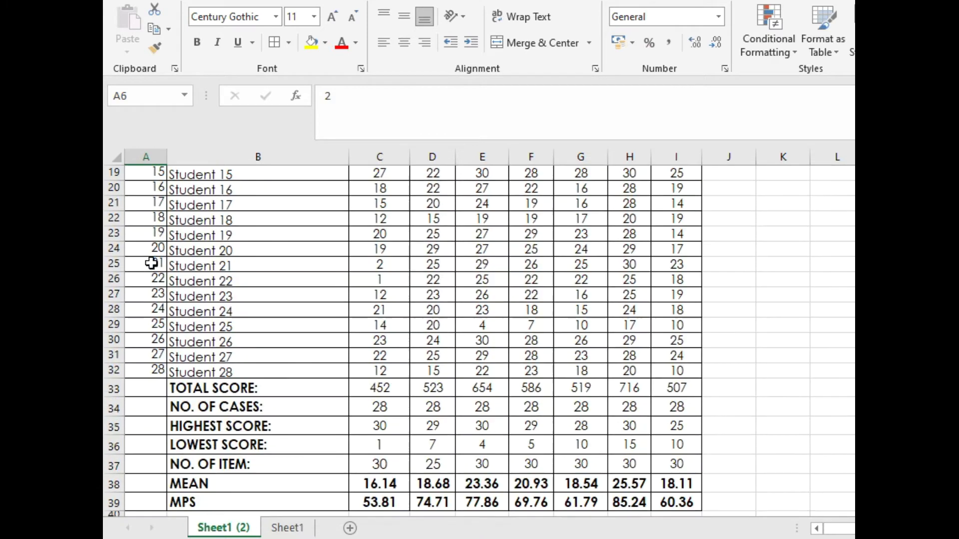
left_click(261, 386)
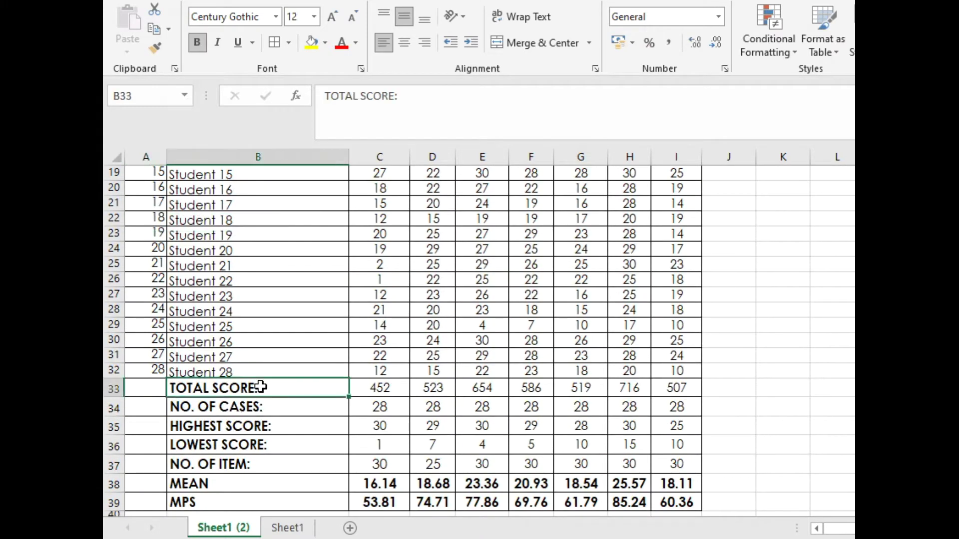
scroll(274, 407, "down", 1)
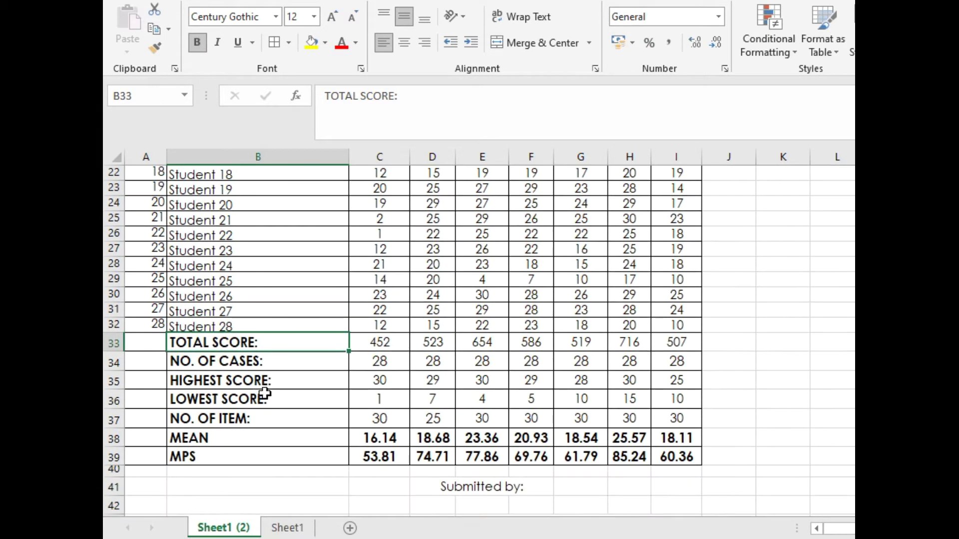
left_click(257, 382)
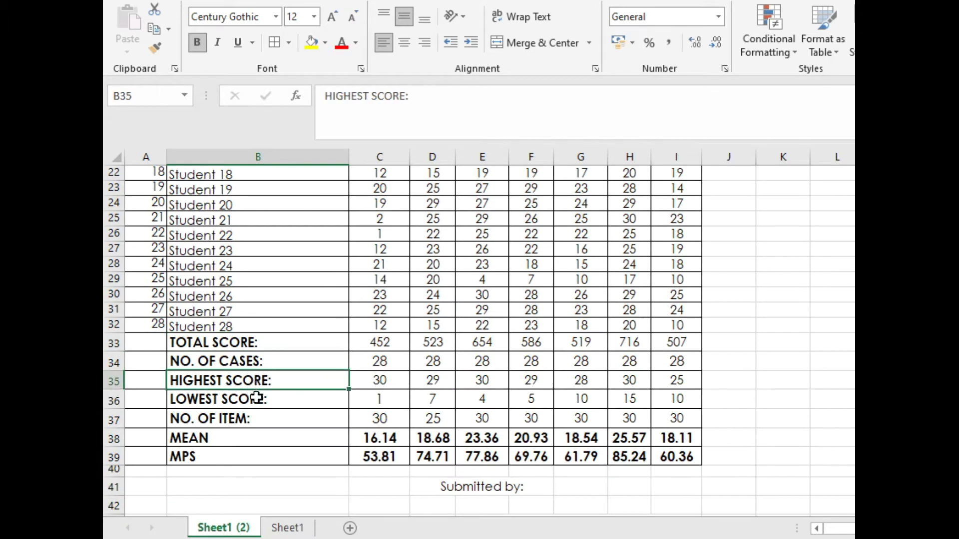
left_click(255, 402)
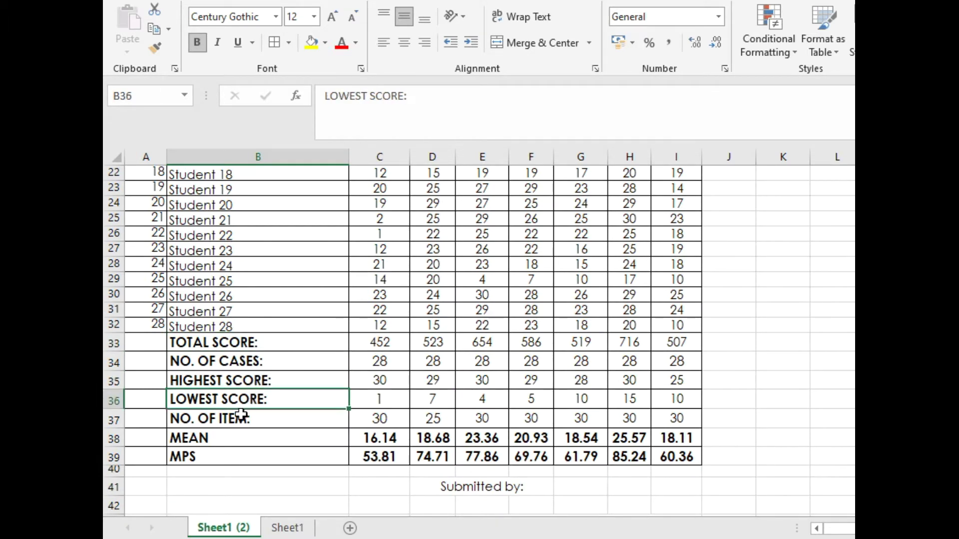
left_click(233, 440)
left_click(241, 453)
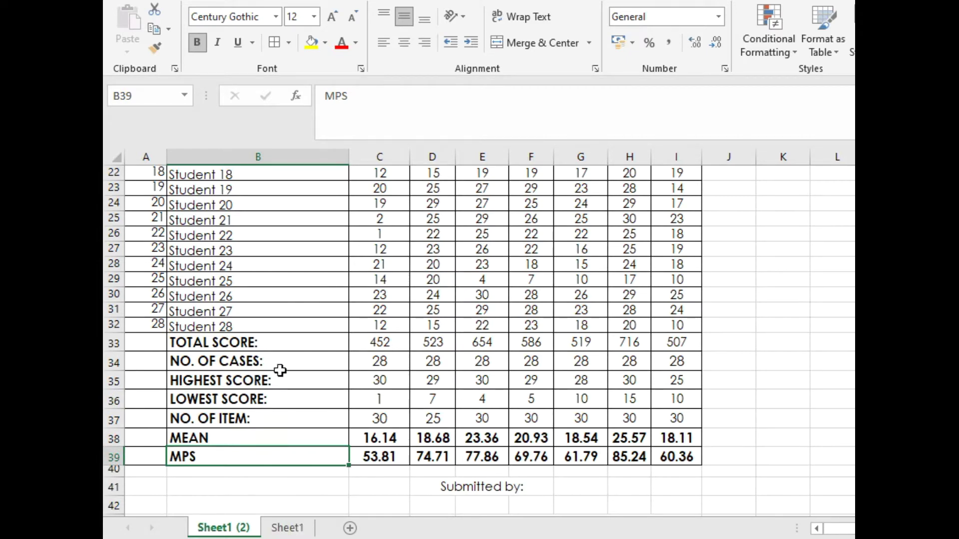
scroll(286, 361, "up", 6)
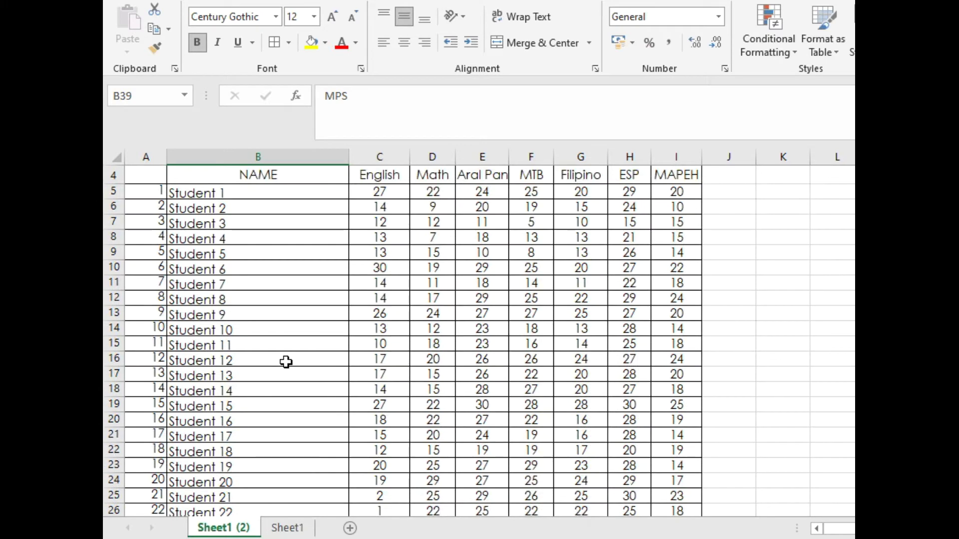
scroll(285, 361, "down", 4)
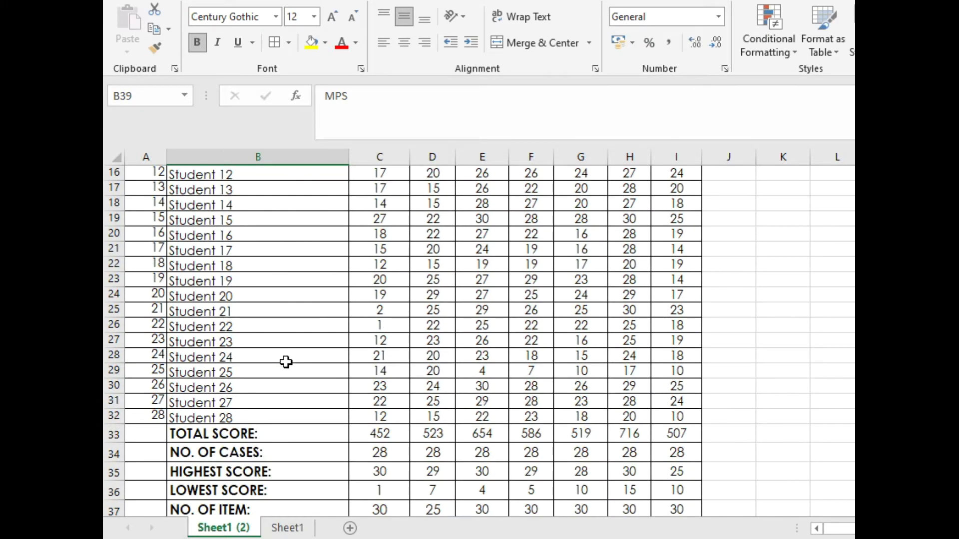
scroll(286, 362, "down", 1)
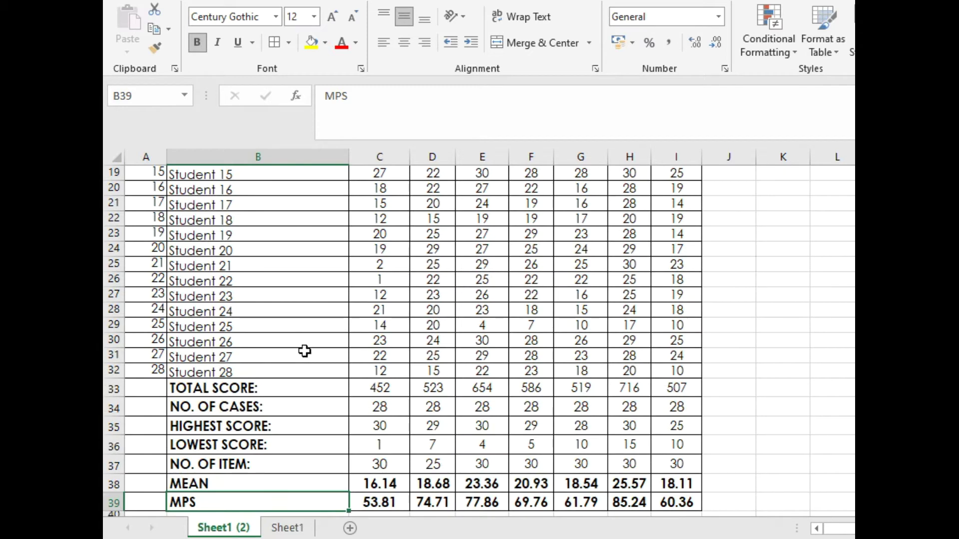
Step: Check the =MIN(C5:C32) formula behind the English lowest score
left_click(588, 280)
scroll(692, 318, "down", 1)
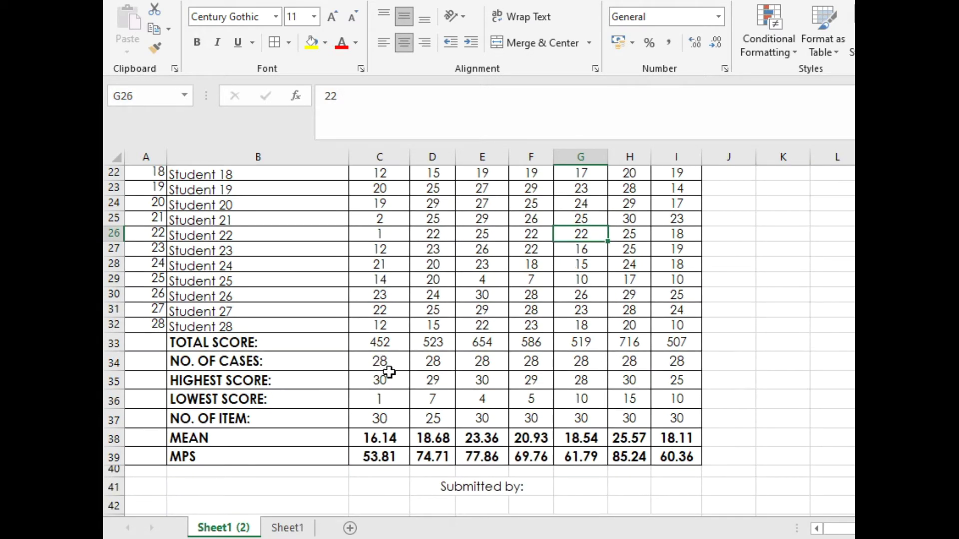
left_click(387, 399)
scroll(394, 359, "up", 4)
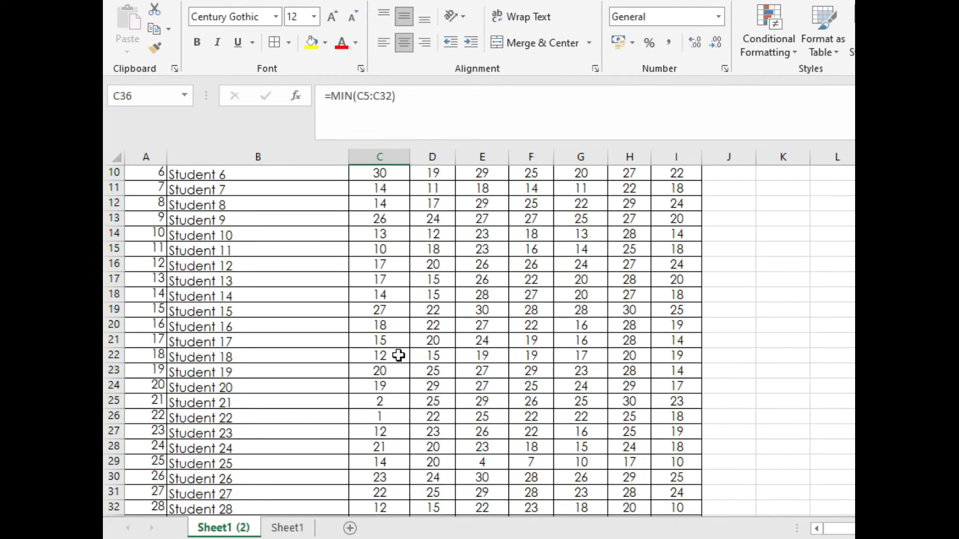
scroll(398, 355, "up", 3)
scroll(398, 355, "down", 9)
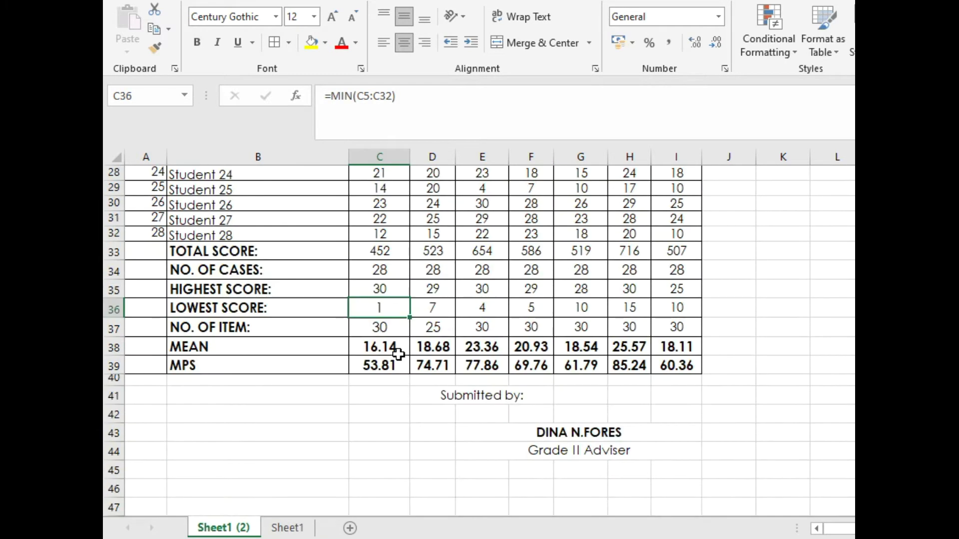
scroll(390, 336, "up", 2)
Step: Change Student 22's English score in C26 to 2 and confirm the lowest score becomes 2
left_click(392, 235)
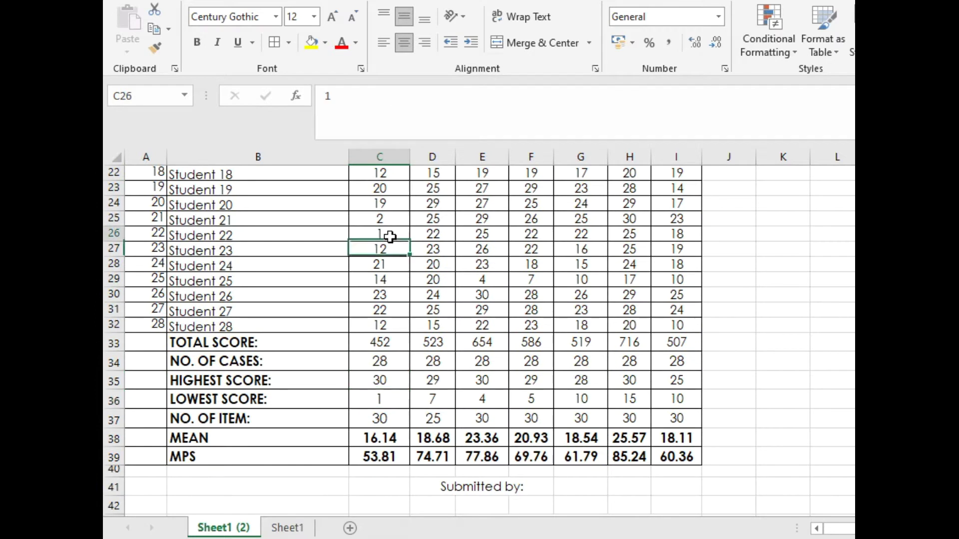
type("2")
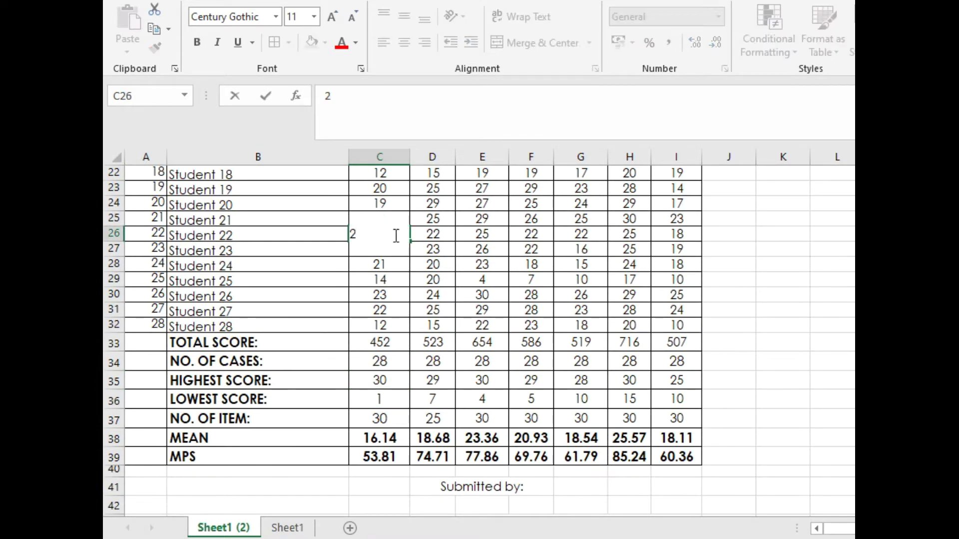
left_click(514, 226)
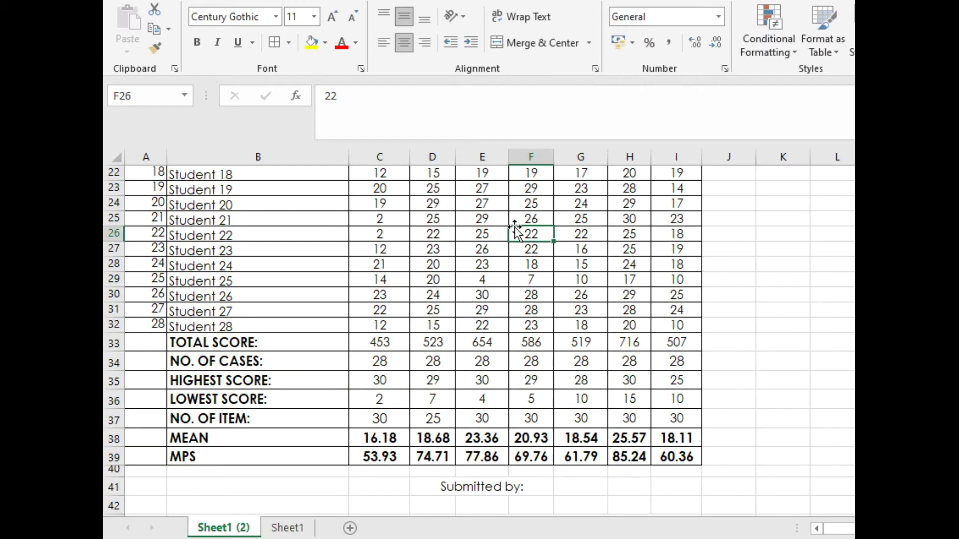
left_click(402, 400)
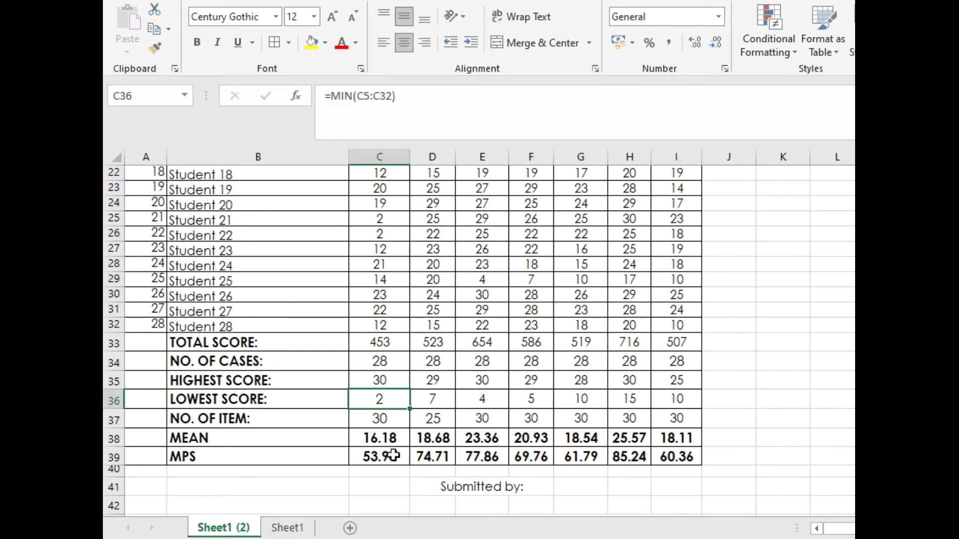
scroll(428, 360, "up", 3)
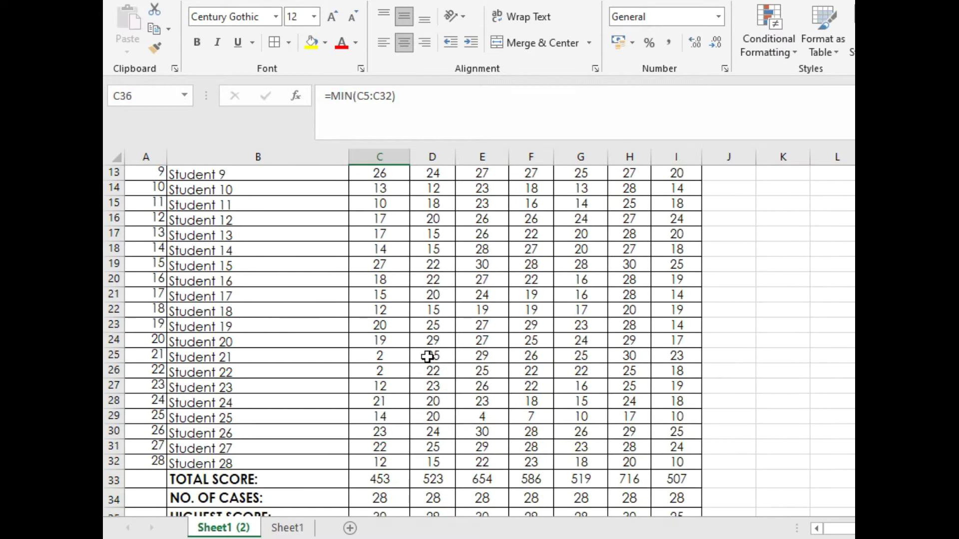
scroll(427, 357, "up", 3)
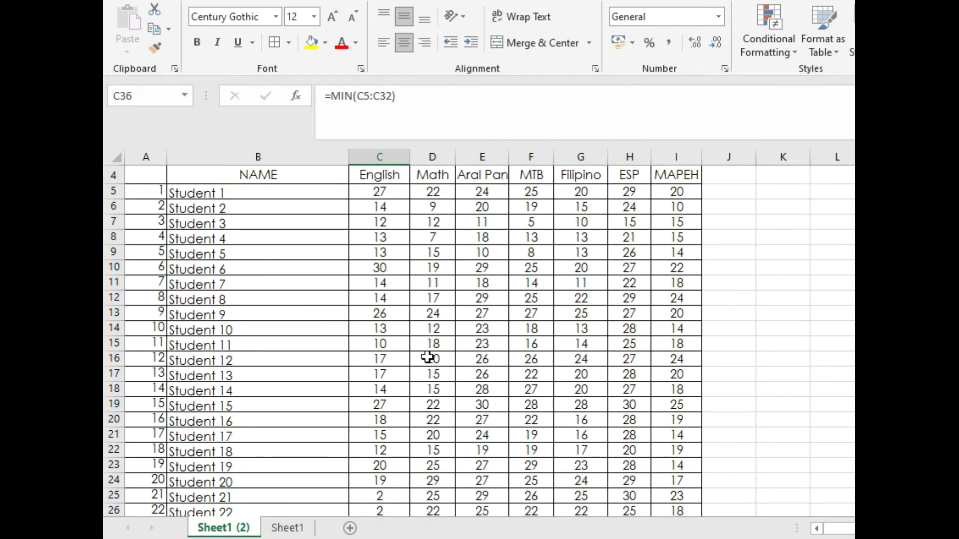
Step: Enter 23 as Student 23's Aral Pan score, then check the column's total and highest formulas
left_click(528, 316)
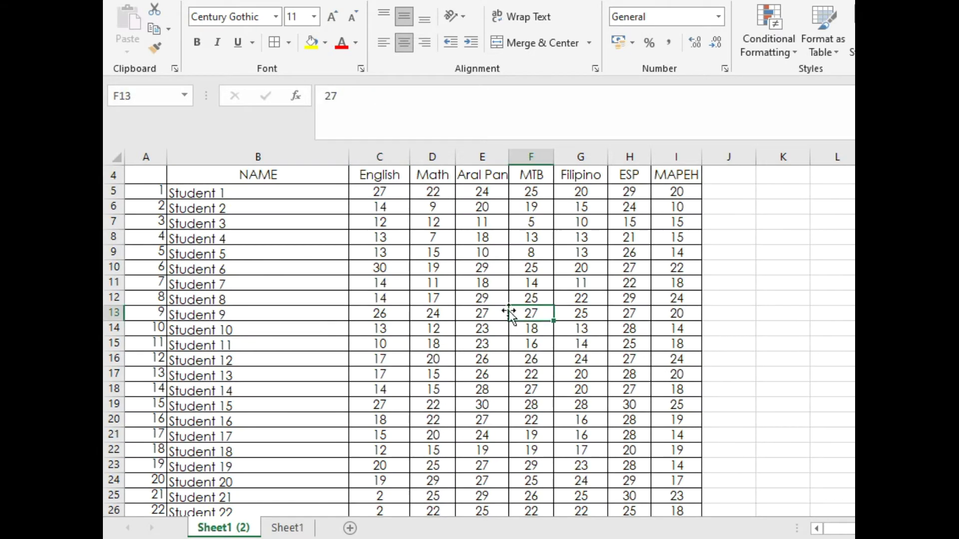
left_click(493, 218)
scroll(529, 377, "down", 6)
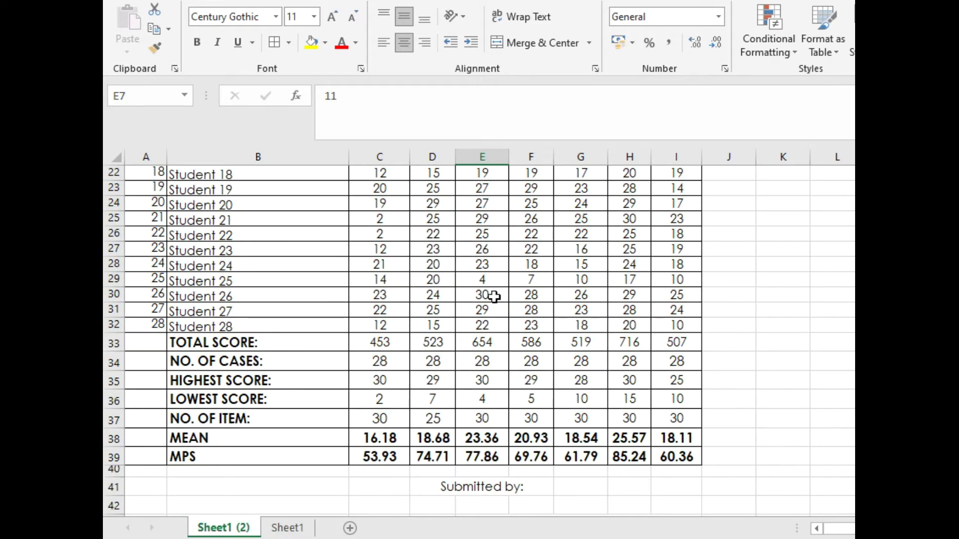
left_click(491, 250)
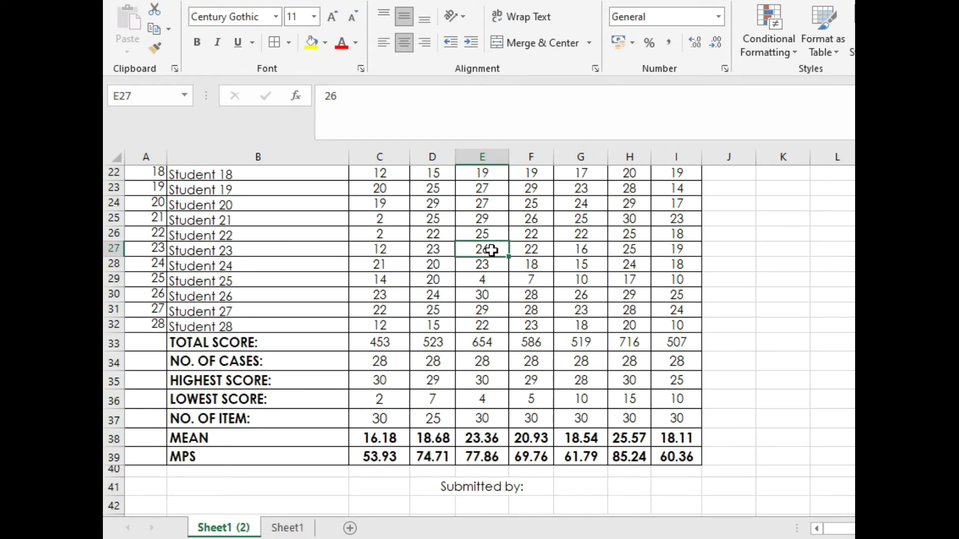
type("23")
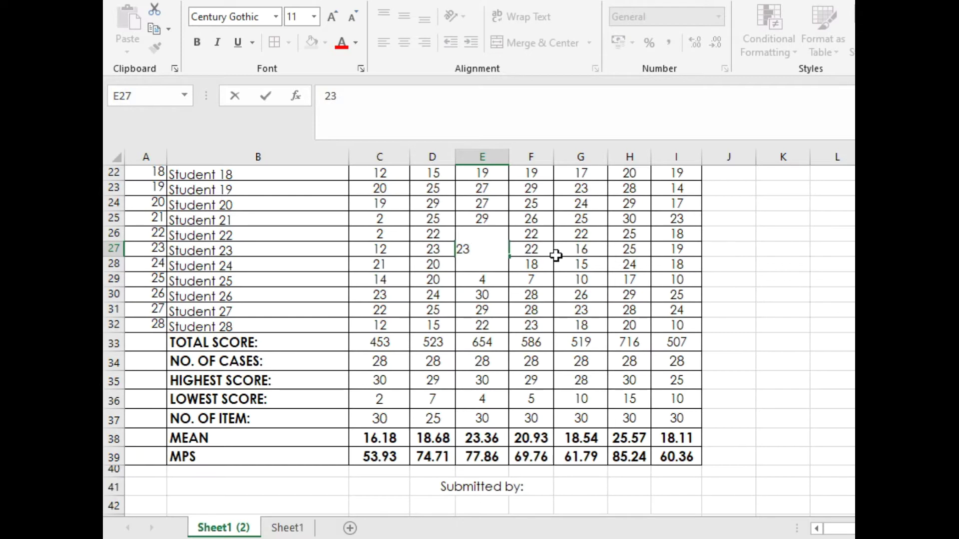
left_click(578, 249)
left_click(484, 341)
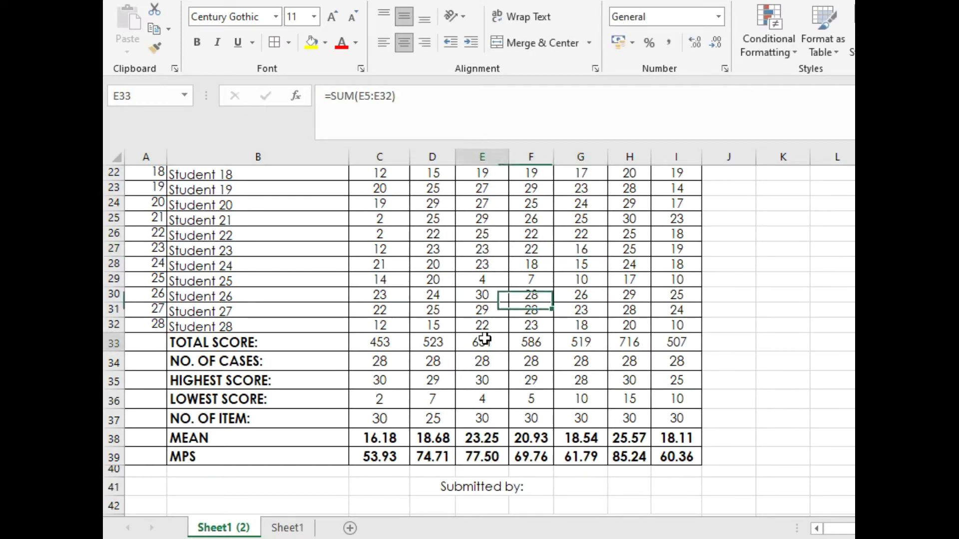
left_click(497, 379)
Step: Enter 29 as Student 15's Aral Pan score
scroll(497, 380, "up", 2)
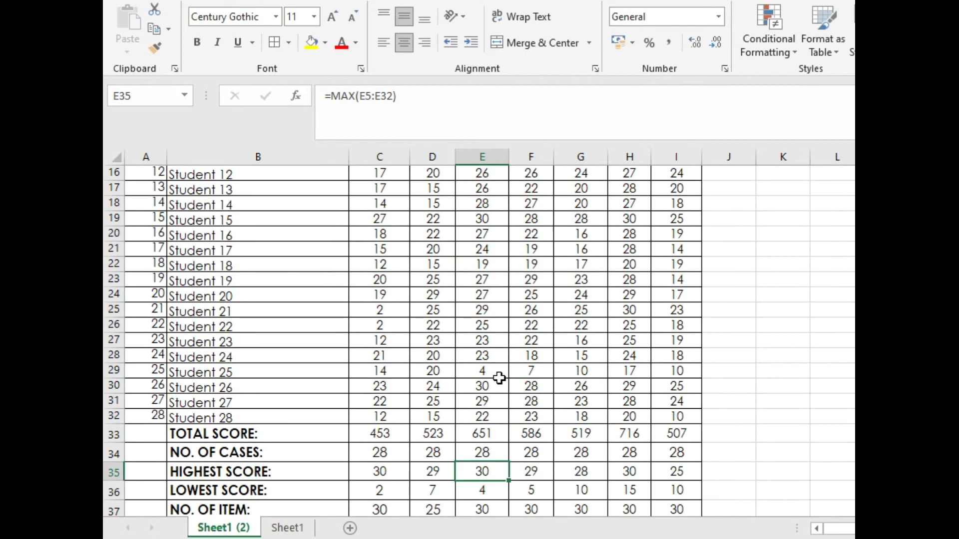
left_click(496, 220)
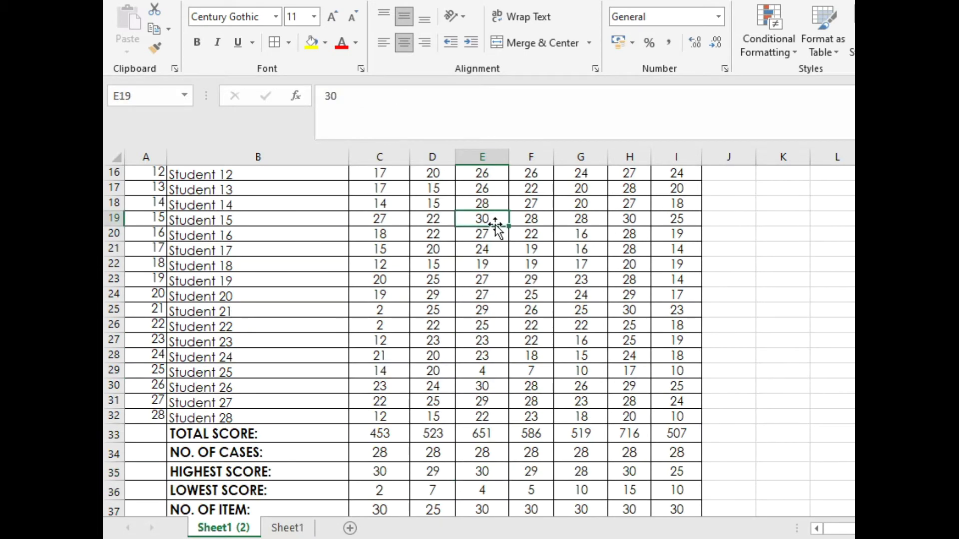
type("2")
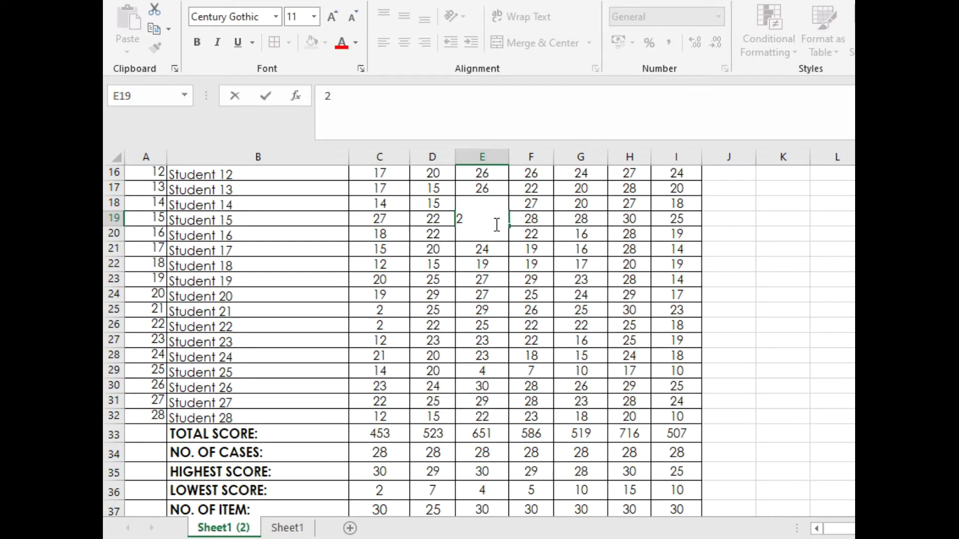
type("9")
key("Return")
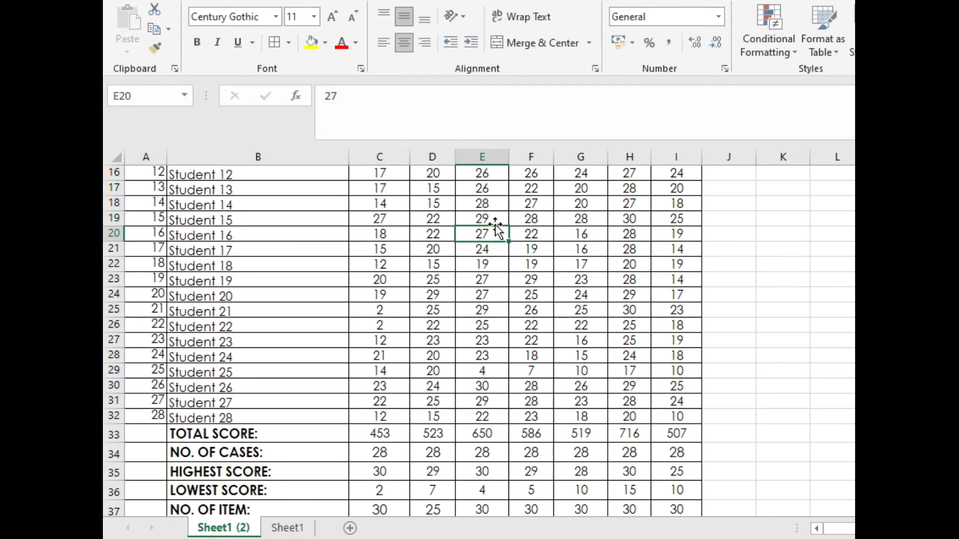
scroll(495, 228, "up", 3)
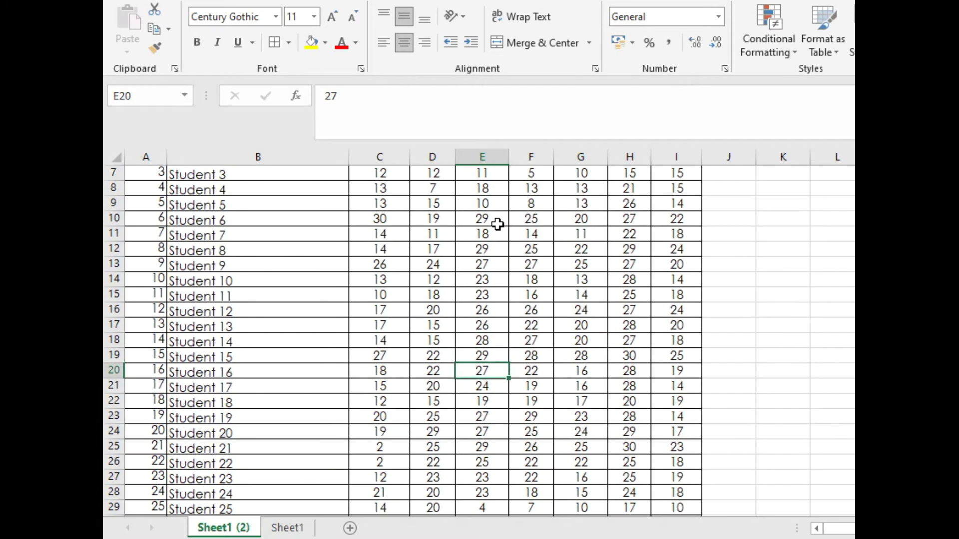
scroll(498, 224, "up", 1)
scroll(497, 224, "down", 4)
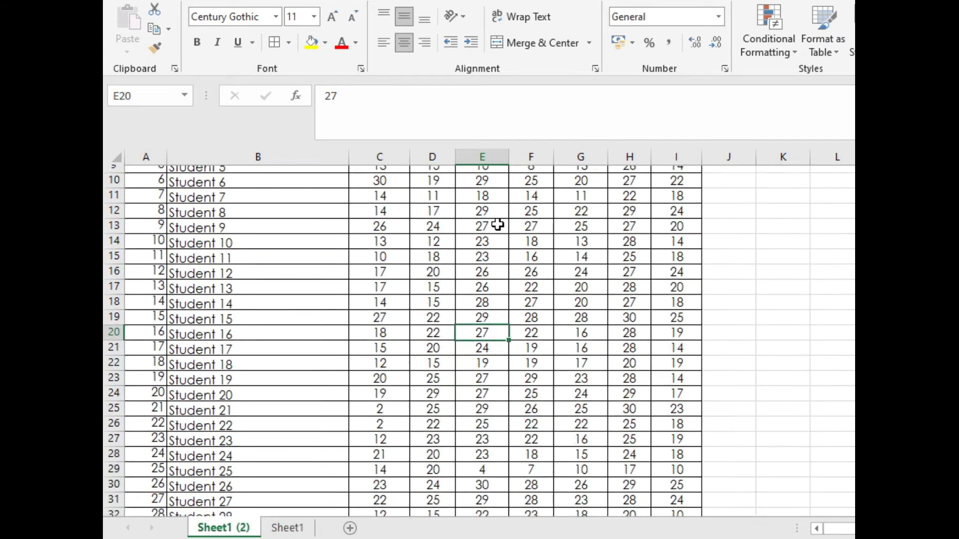
Step: Set E30 to 29 and verify the column's =MAX(E5:E32) highest score
left_click(499, 388)
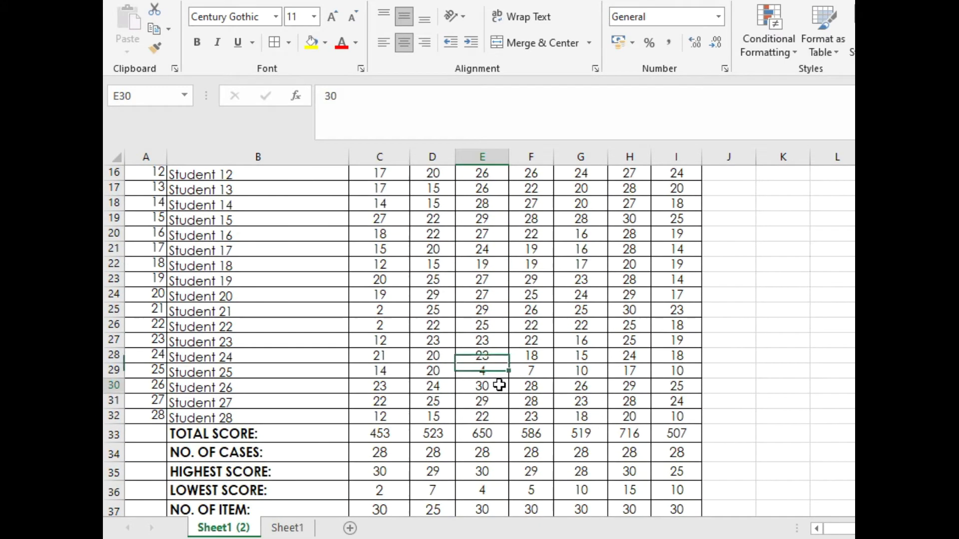
type("2")
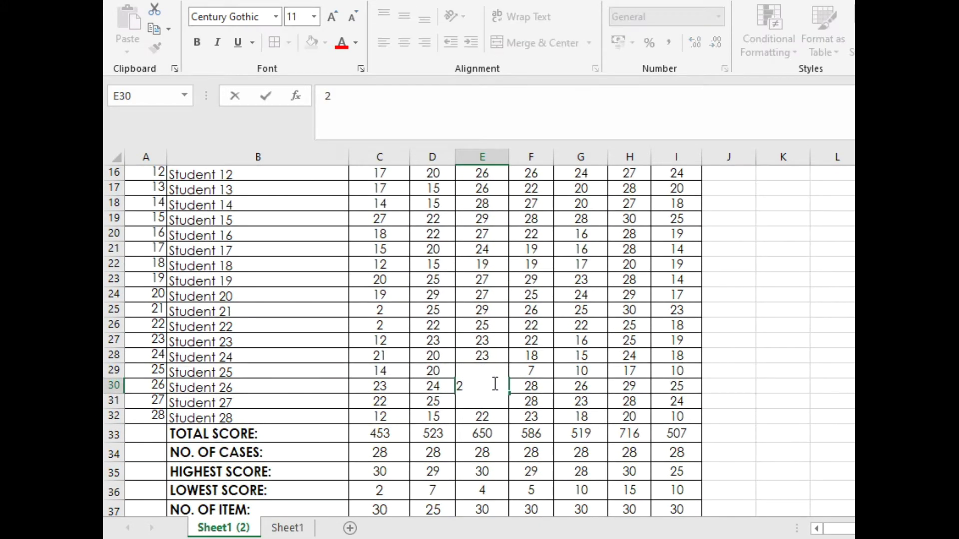
type("9")
left_click(617, 387)
scroll(619, 390, "down", 1)
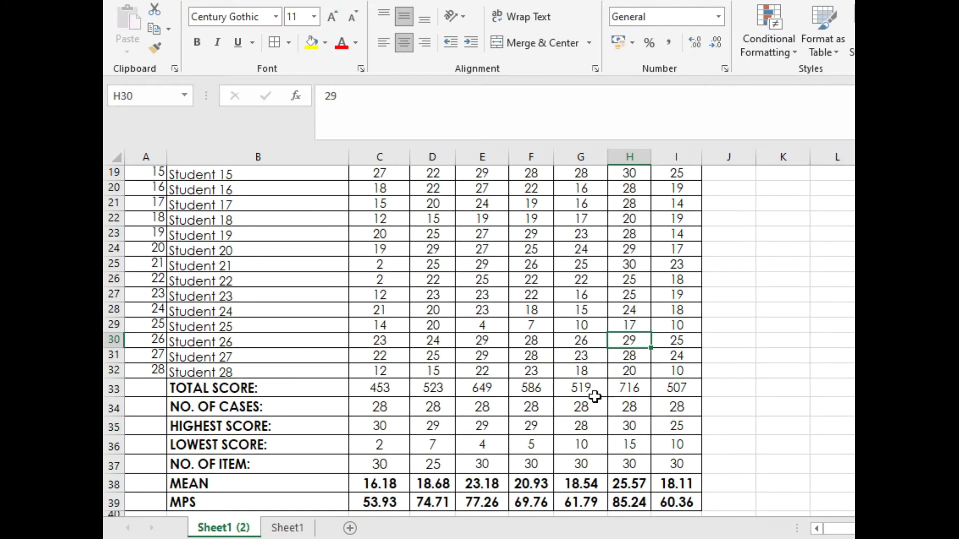
left_click(488, 426)
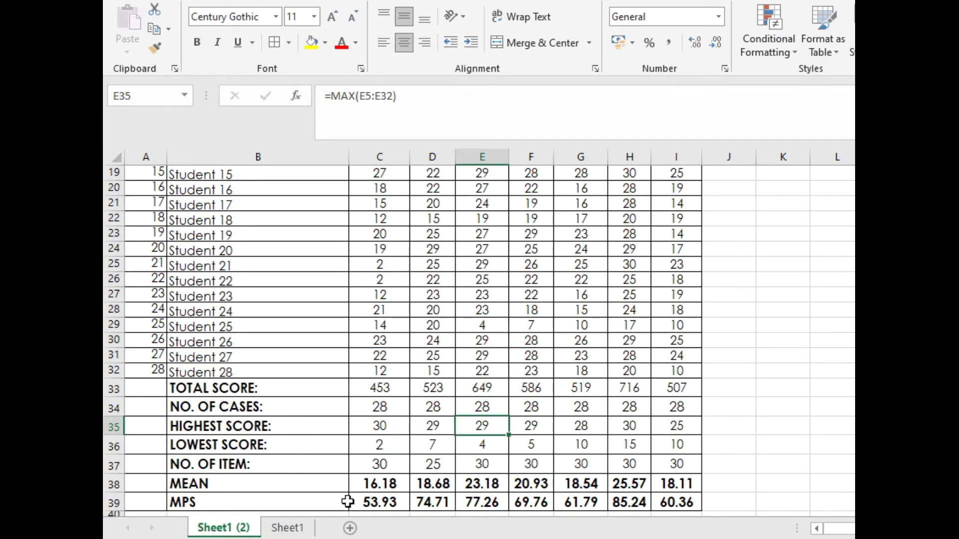
Step: On Sheet1, enter 1 in A5 and 2 in A6
left_click(298, 529)
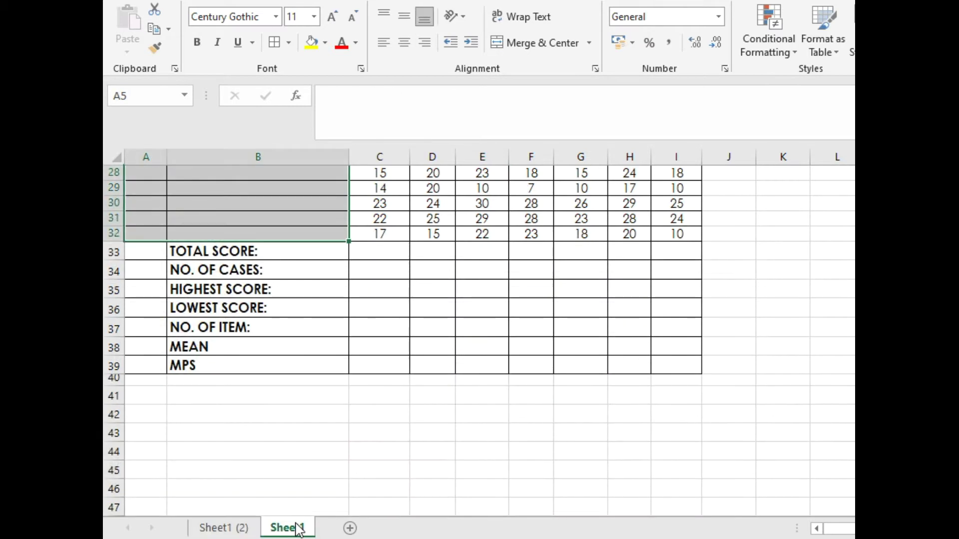
scroll(298, 528, "up", 9)
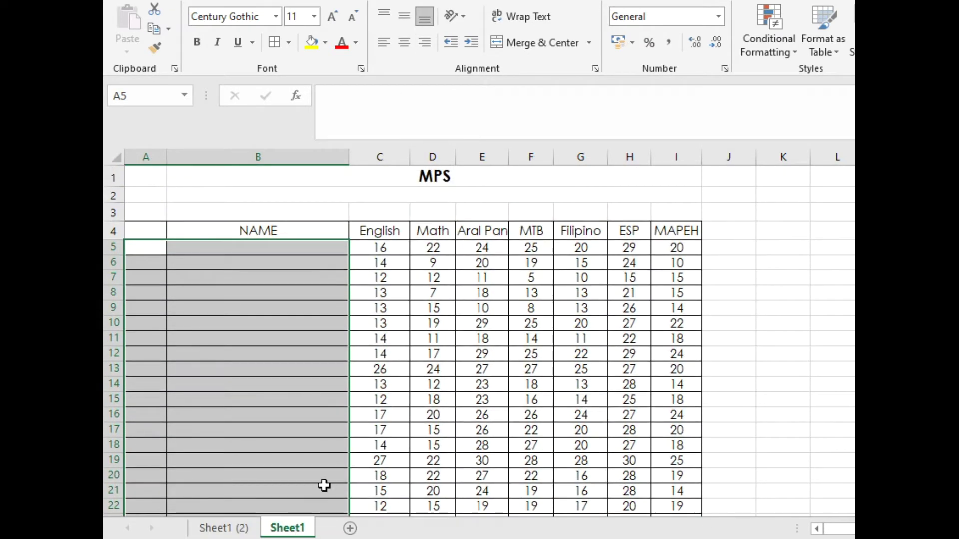
left_click(145, 250)
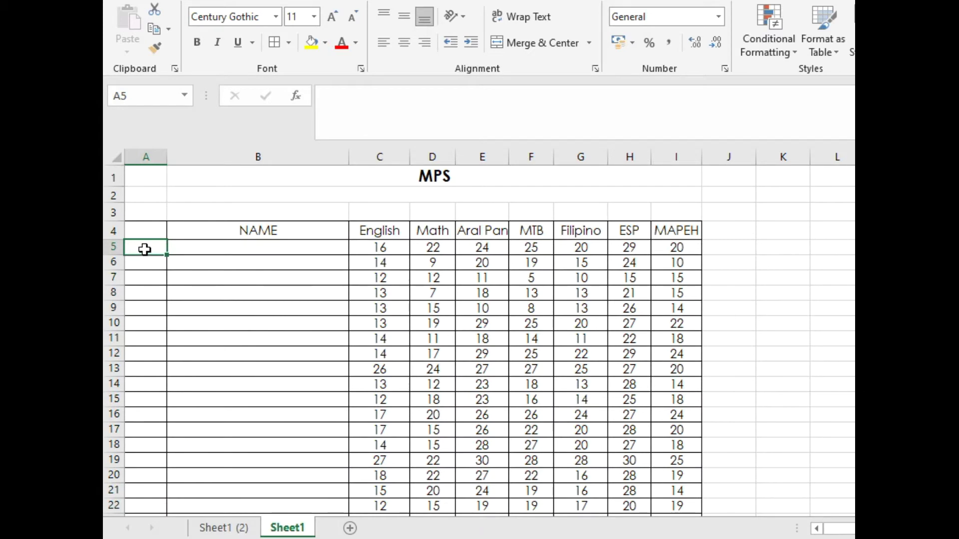
type("1")
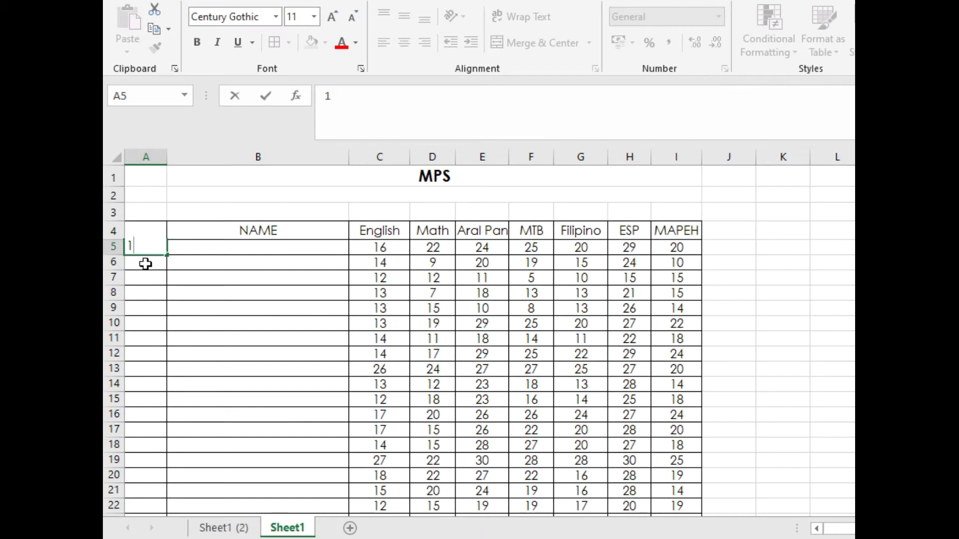
left_click(146, 264)
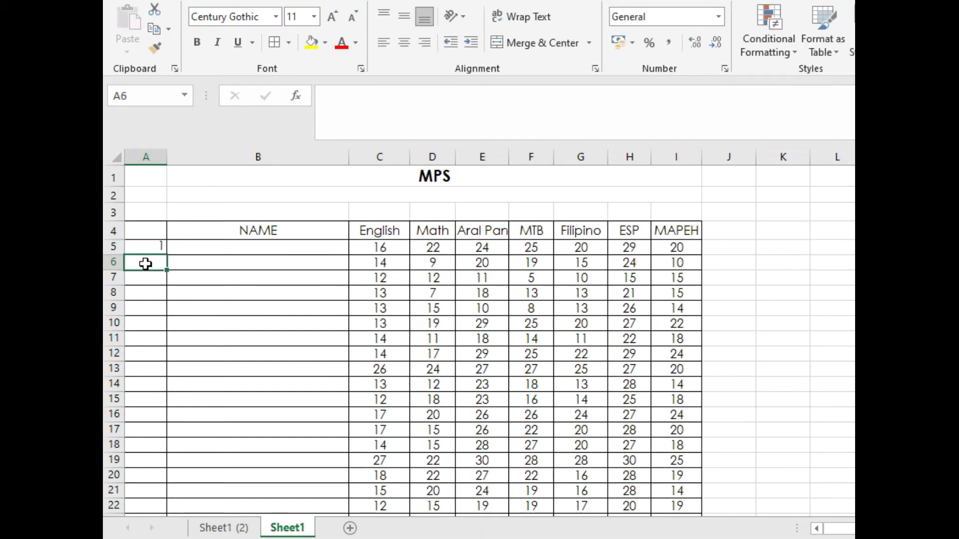
type("2")
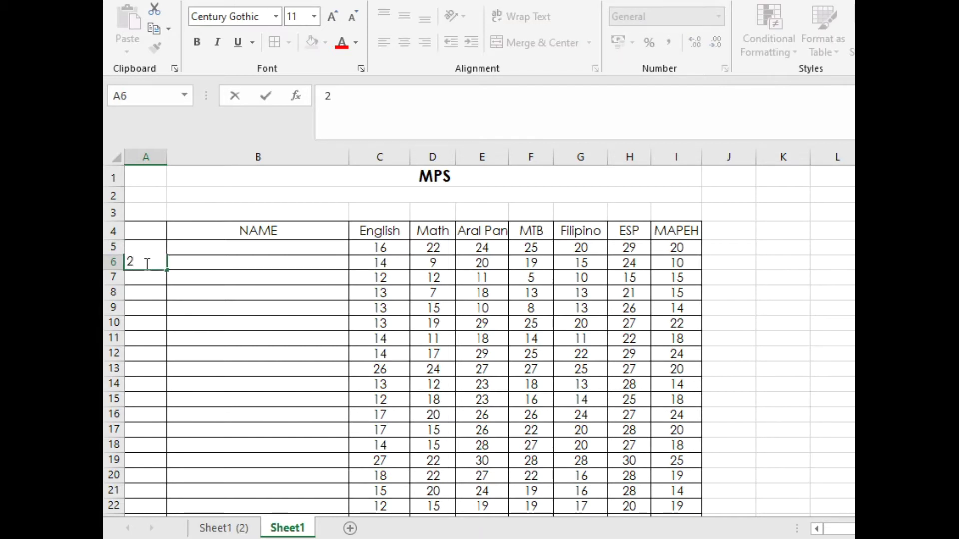
left_click(201, 283)
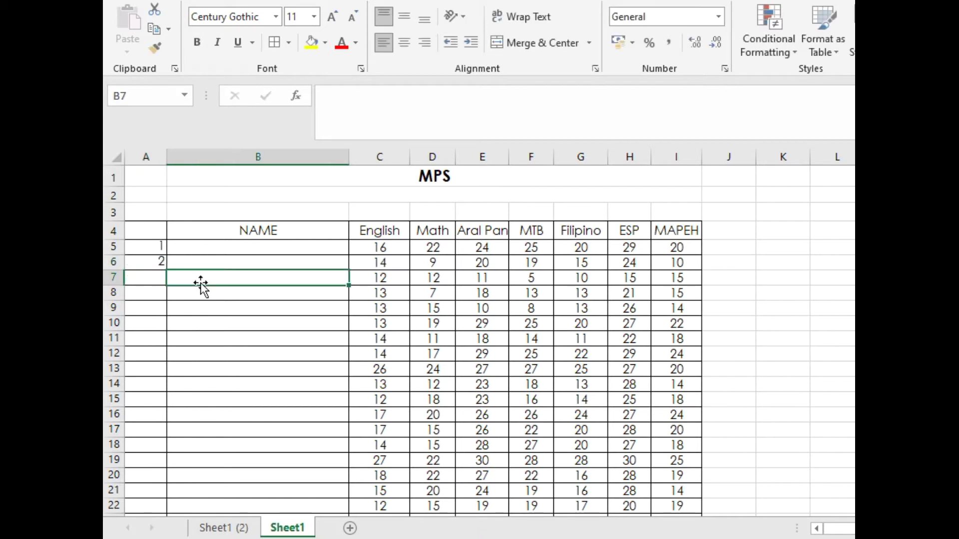
left_click(198, 289)
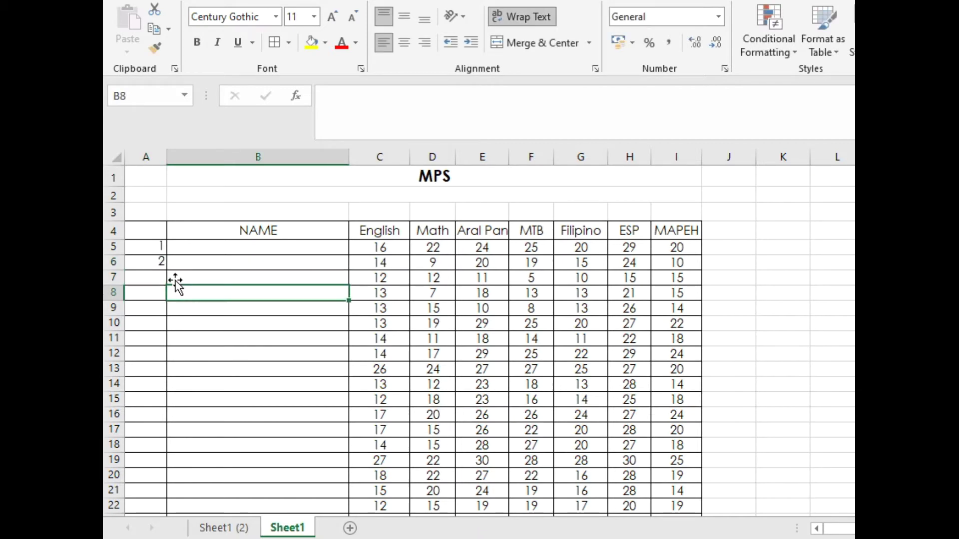
Step: Fill the numbering pattern down column A to 28 in row 32
left_click(150, 247)
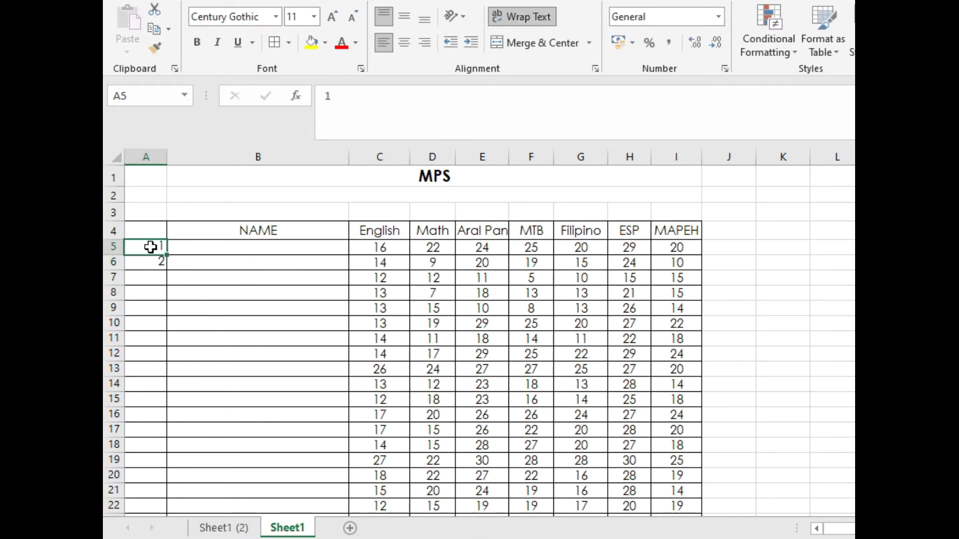
left_click_drag(150, 246, 155, 256)
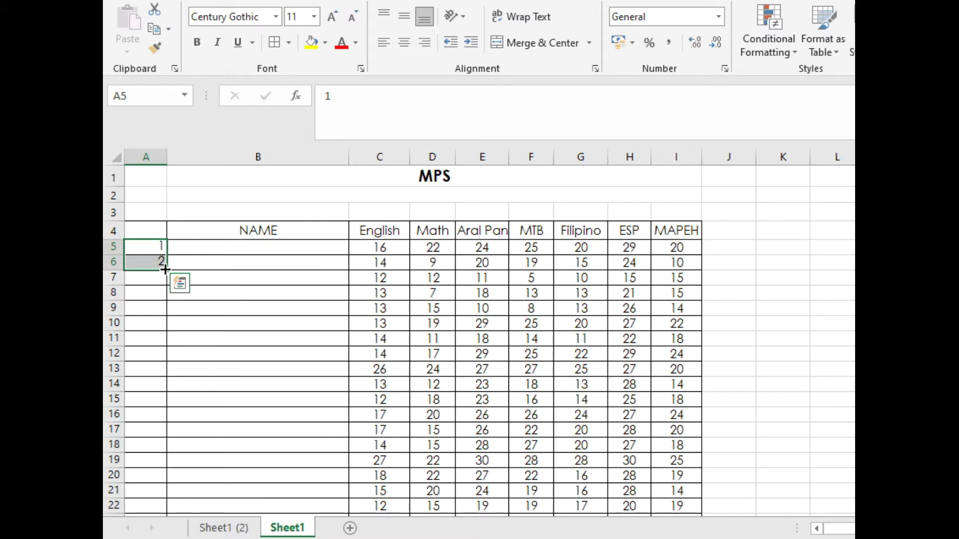
left_click_drag(165, 269, 184, 453)
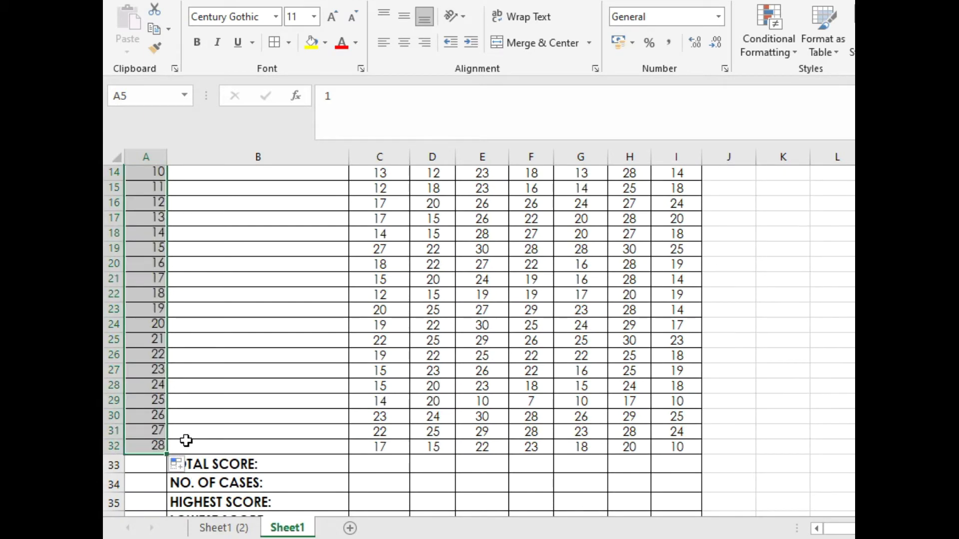
scroll(185, 441, "up", 5)
left_click(251, 249)
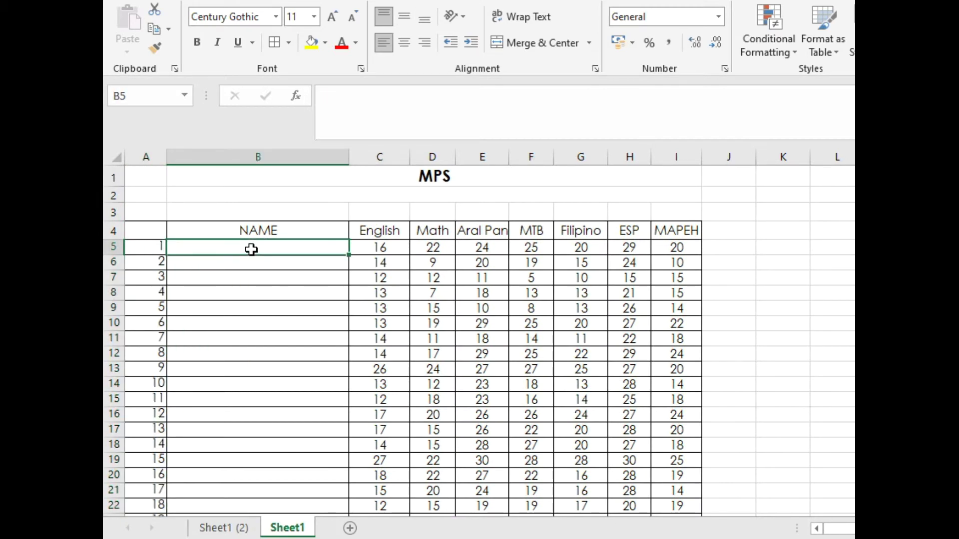
Step: Enter 'Student 1' in B5 and 'Student 2' in B6
type("S")
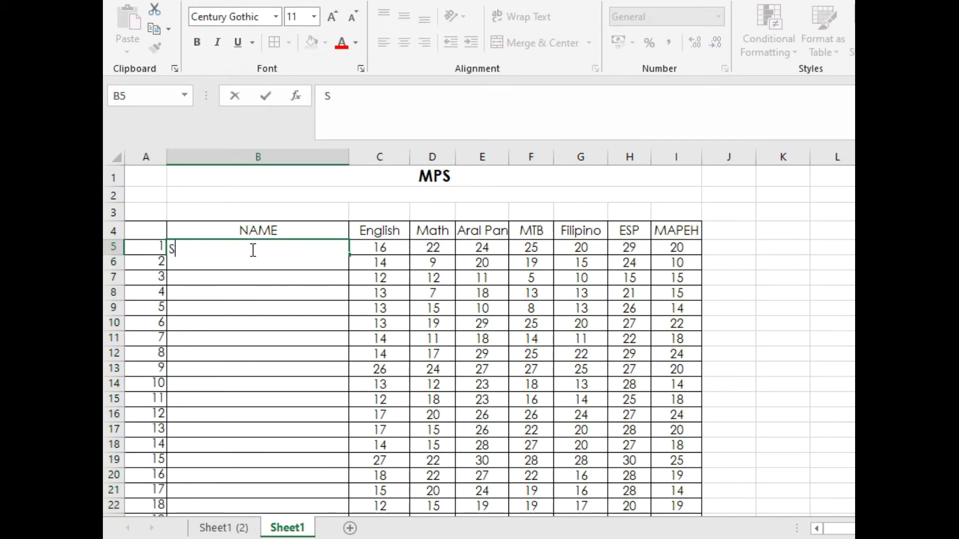
type("tudent ")
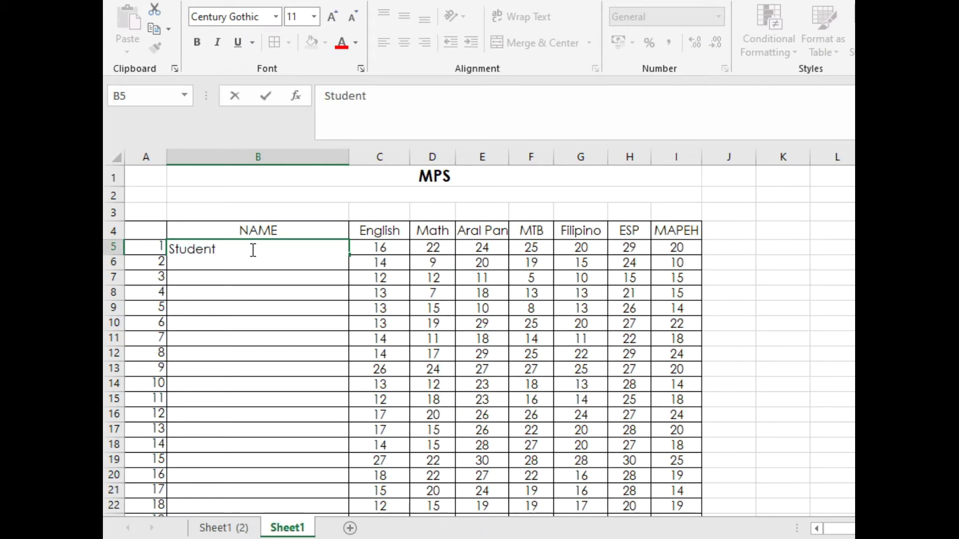
type("1")
key("Return")
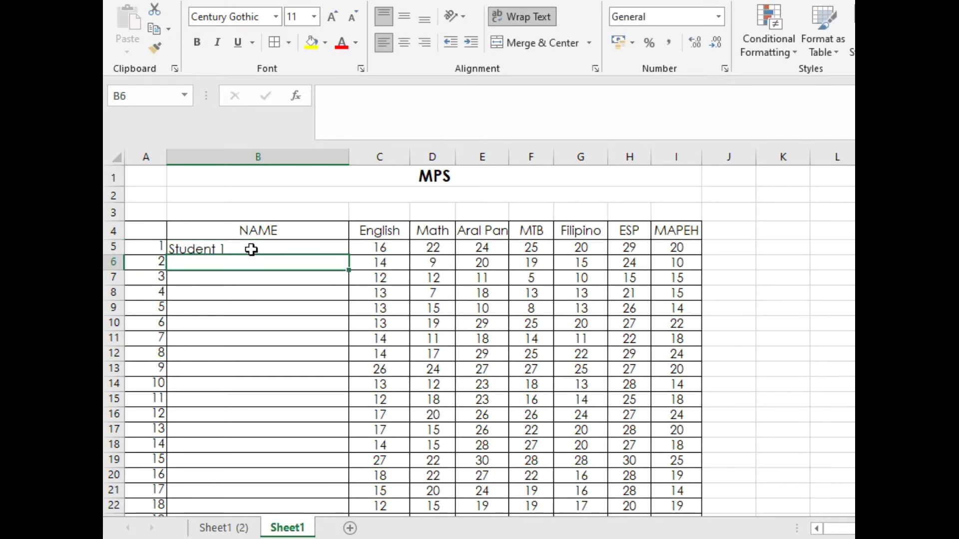
type("Student 1")
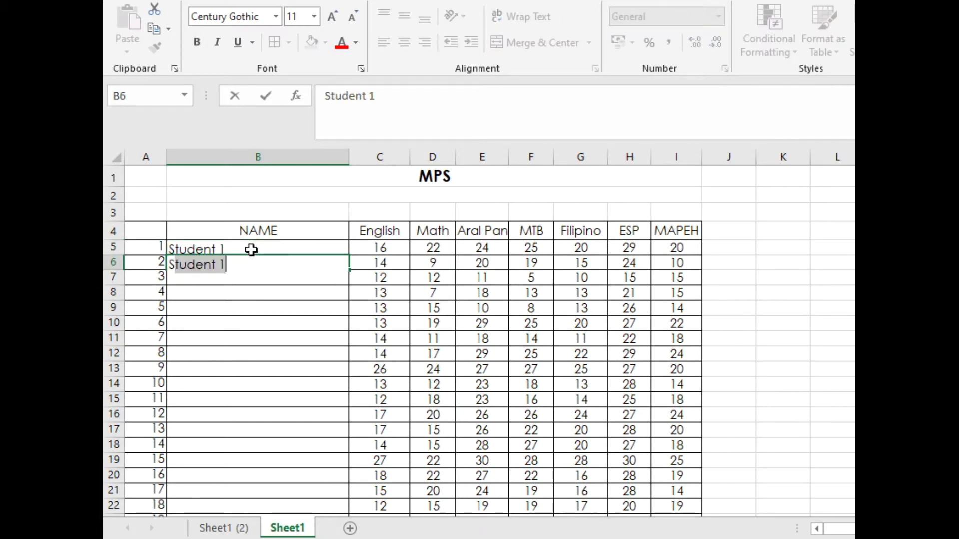
left_click_drag(248, 261, 232, 264)
type("2")
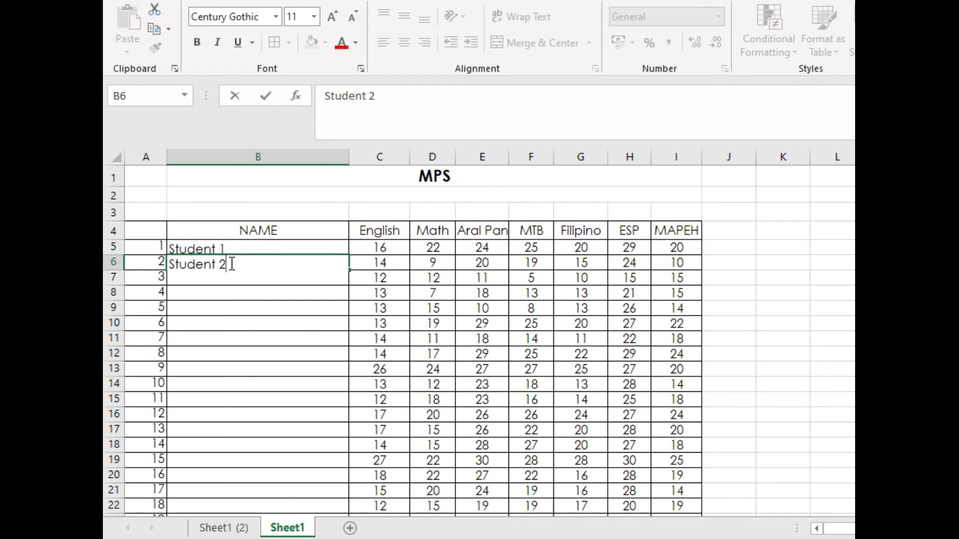
left_click(229, 294)
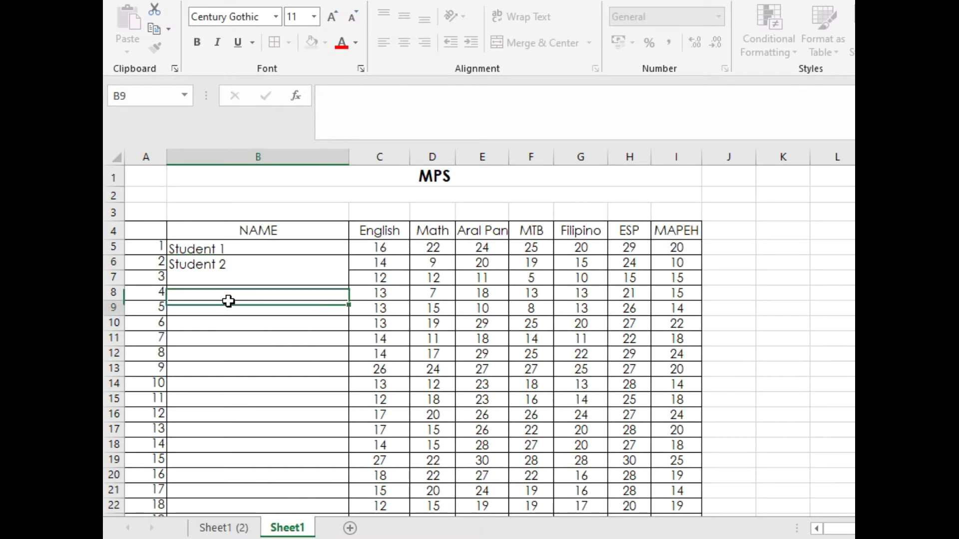
Step: Fill the names down to 'Student 28' in row 32
left_click(223, 249)
left_click_drag(223, 249, 219, 262)
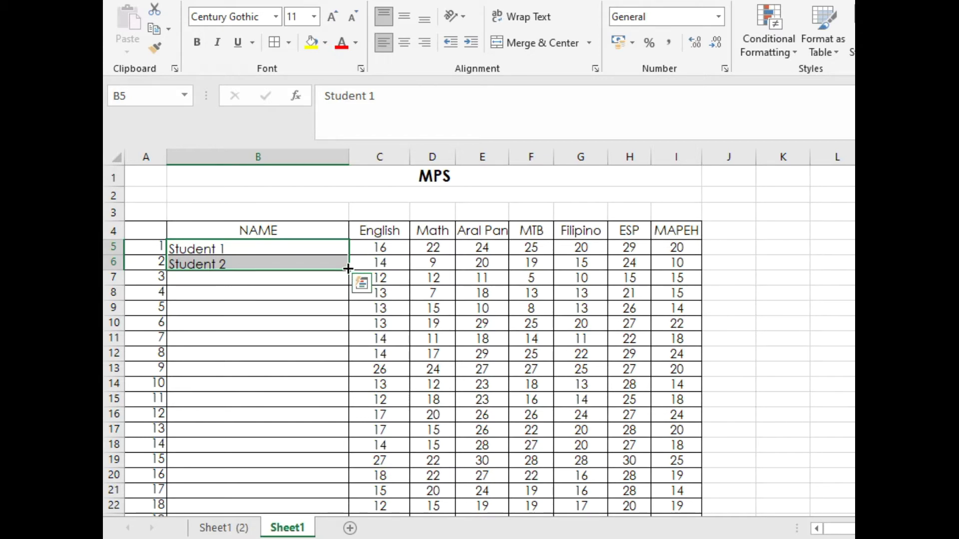
left_click_drag(348, 269, 343, 391)
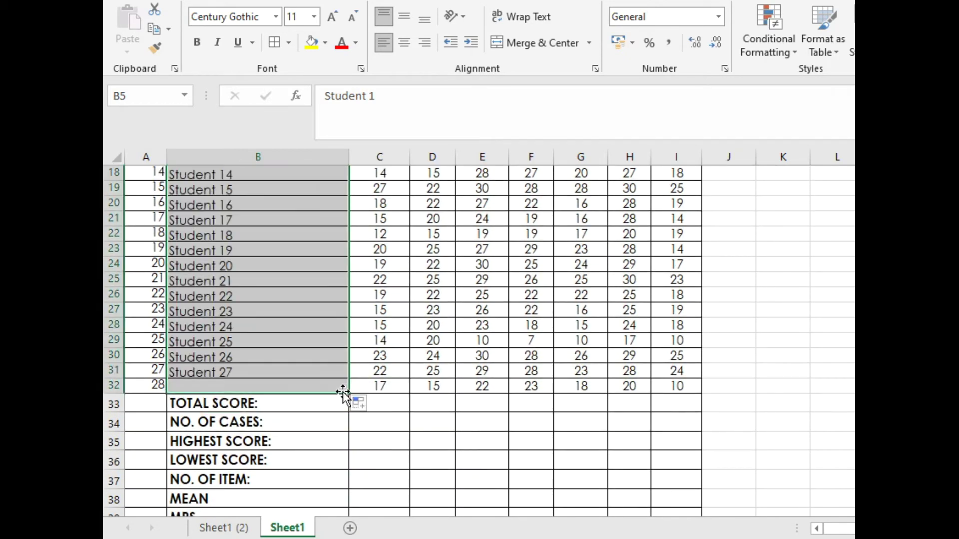
scroll(349, 394, "up", 3)
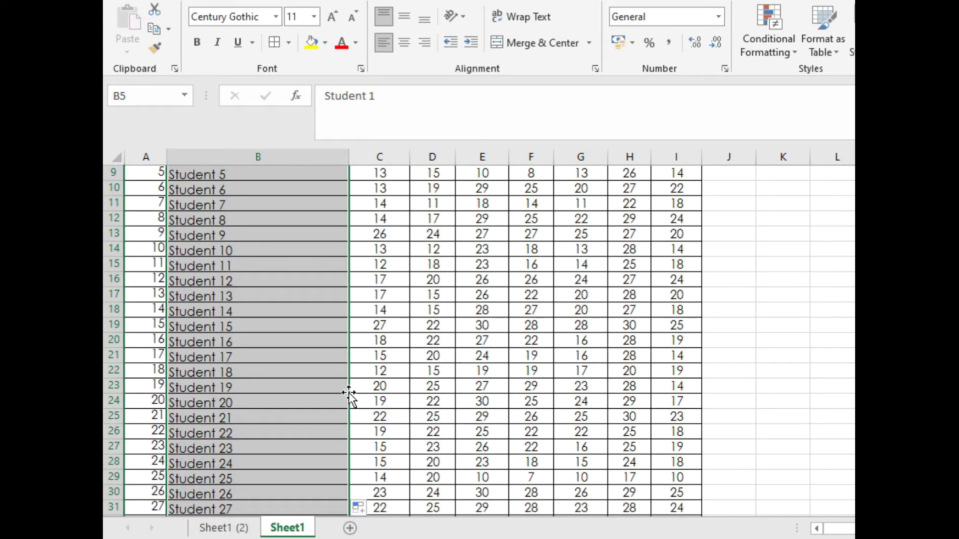
scroll(349, 395, "up", 1)
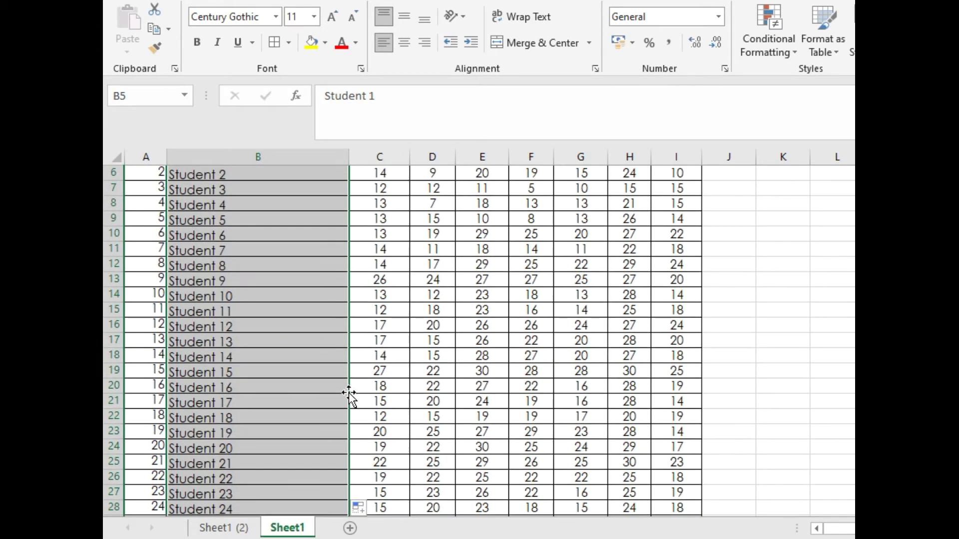
scroll(348, 393, "up", 2)
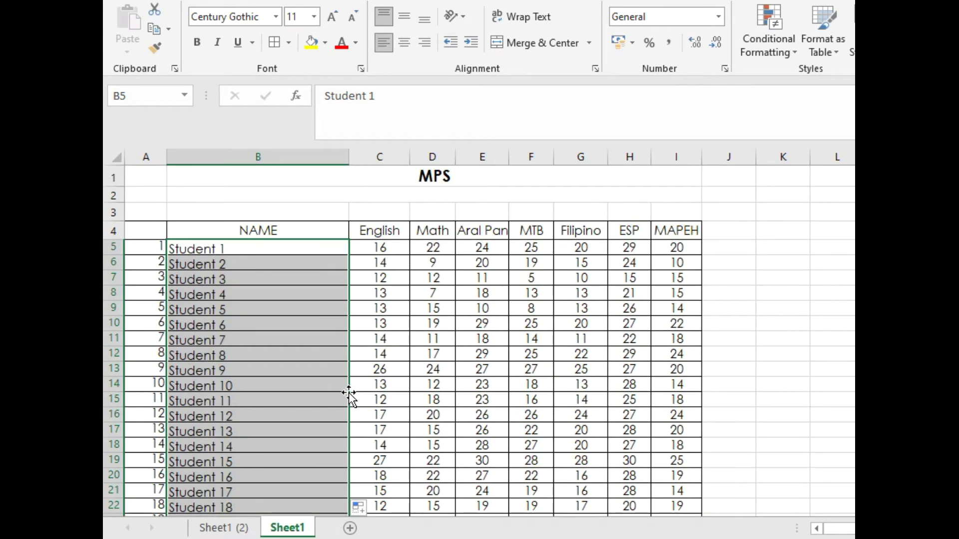
scroll(349, 392, "down", 5)
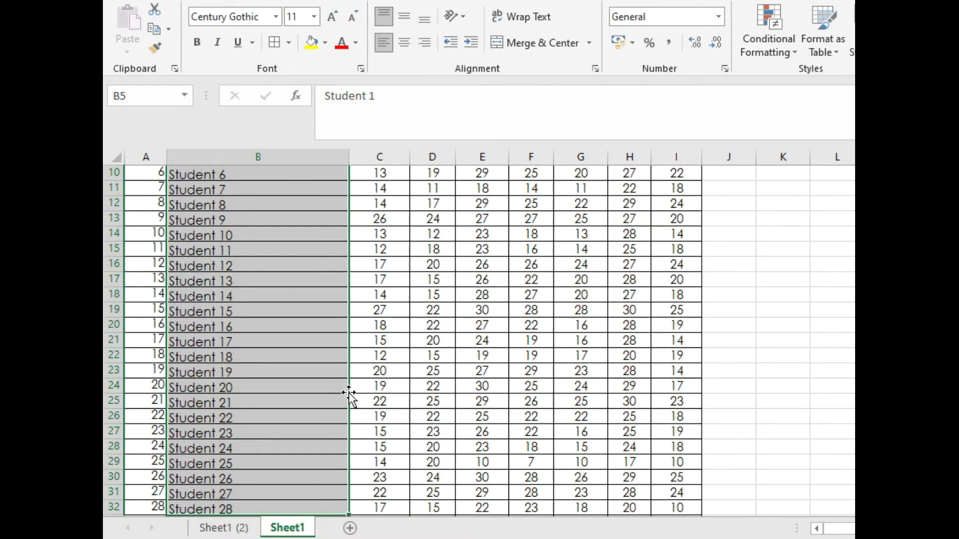
left_click(420, 435)
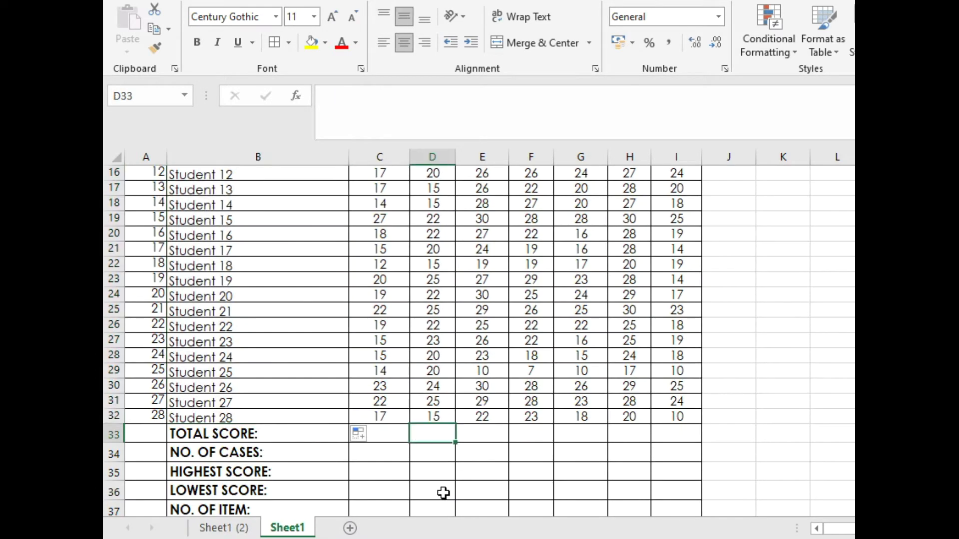
scroll(443, 493, "down", 1)
left_click(385, 389)
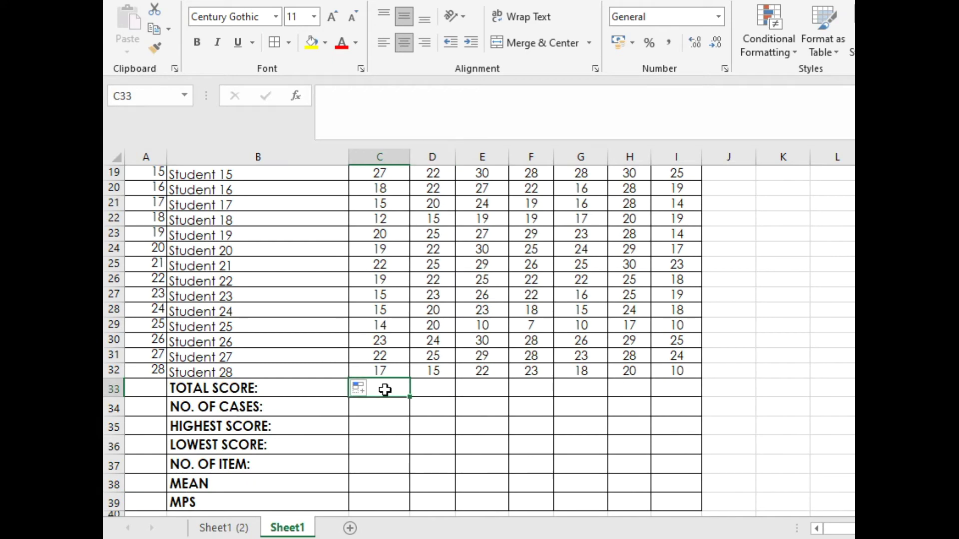
scroll(385, 389, "up", 4)
scroll(385, 390, "down", 4)
scroll(400, 424, "up", 7)
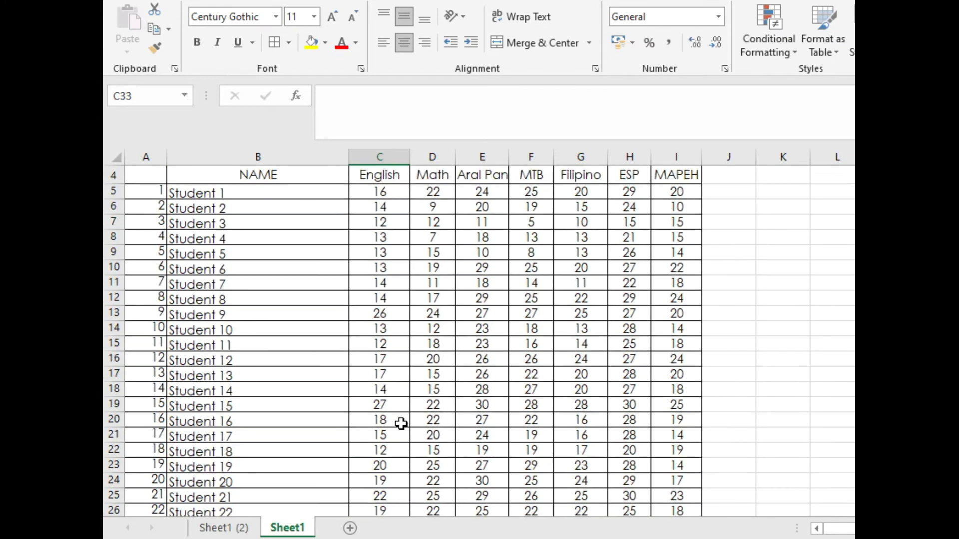
scroll(401, 424, "down", 5)
scroll(401, 424, "down", 1)
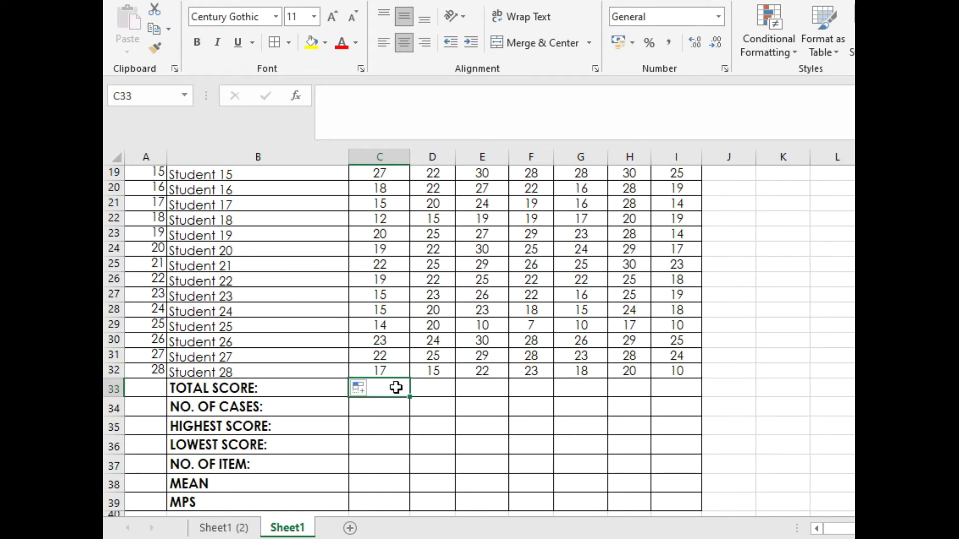
type("=")
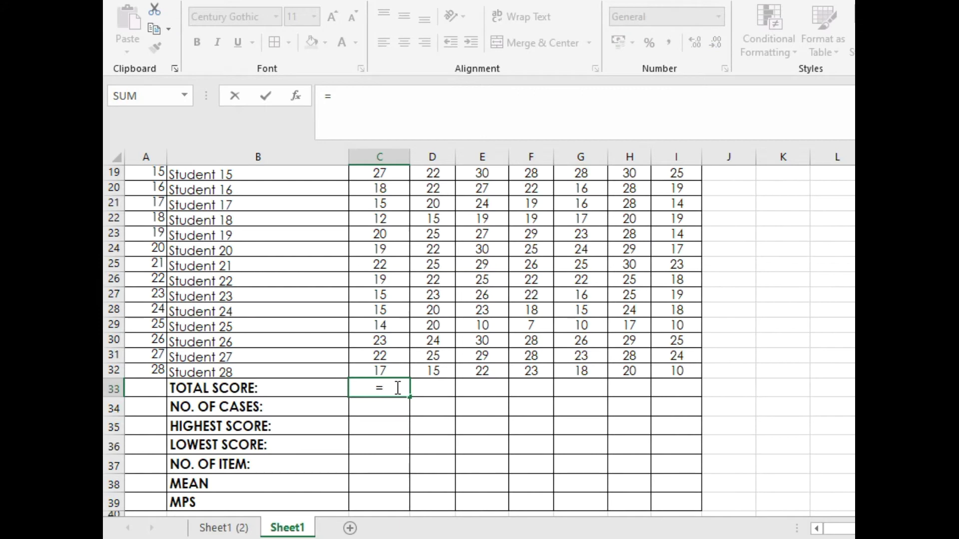
Step: Enter =SUM(C5:C32) in C33 for an English total of 466
type("s")
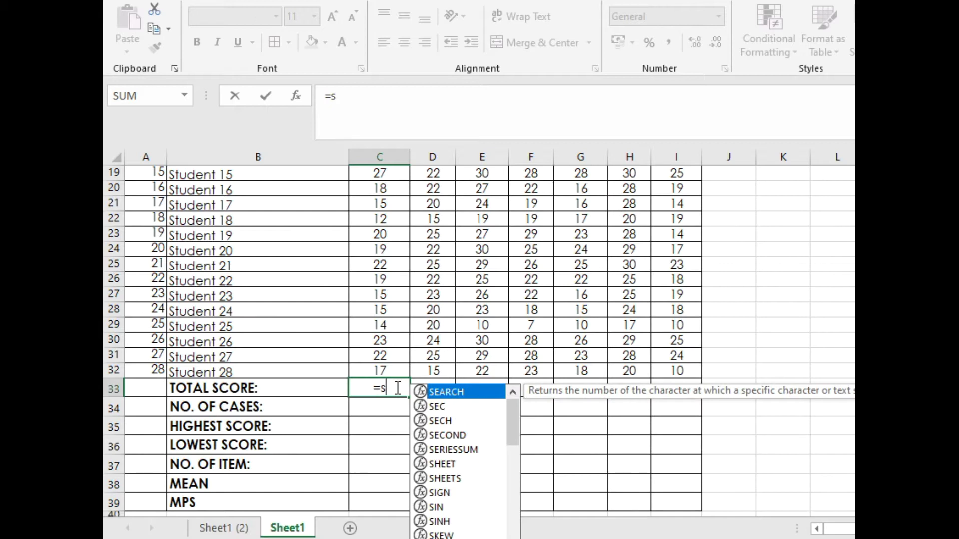
type("um")
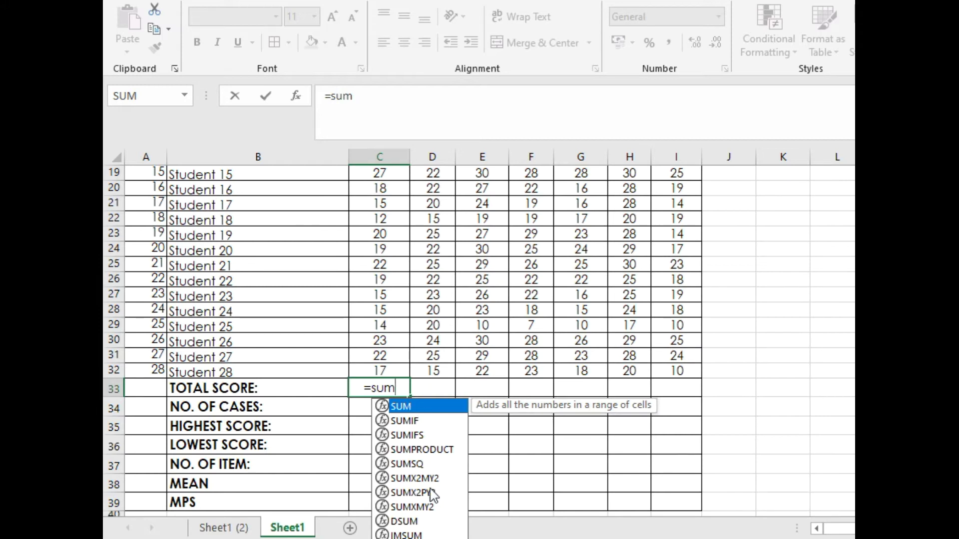
double_click(402, 407)
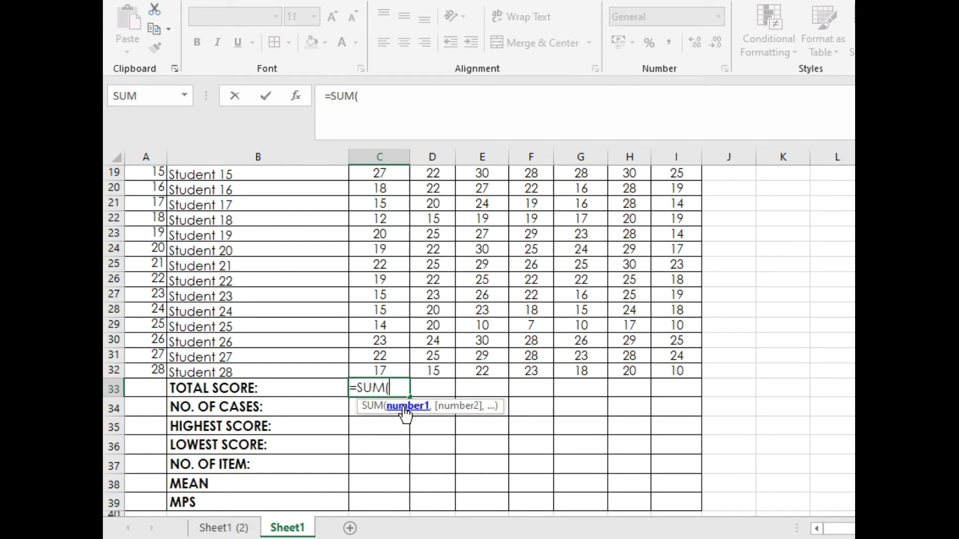
left_click(383, 370)
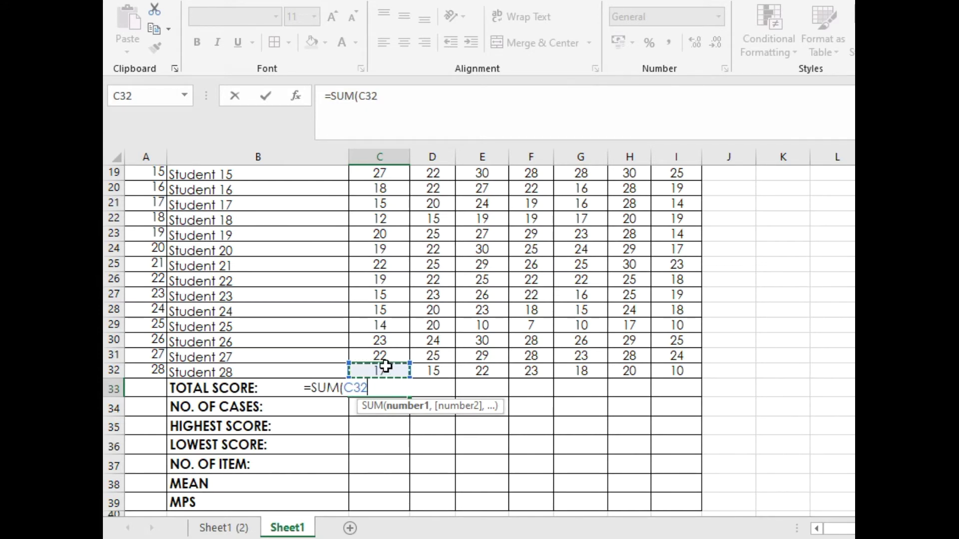
left_click_drag(385, 365, 378, 223)
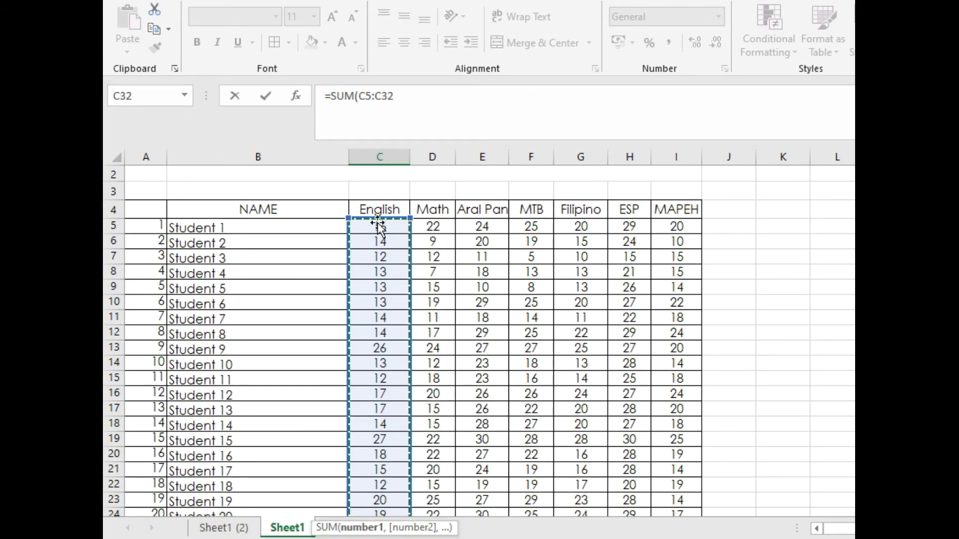
key("Return")
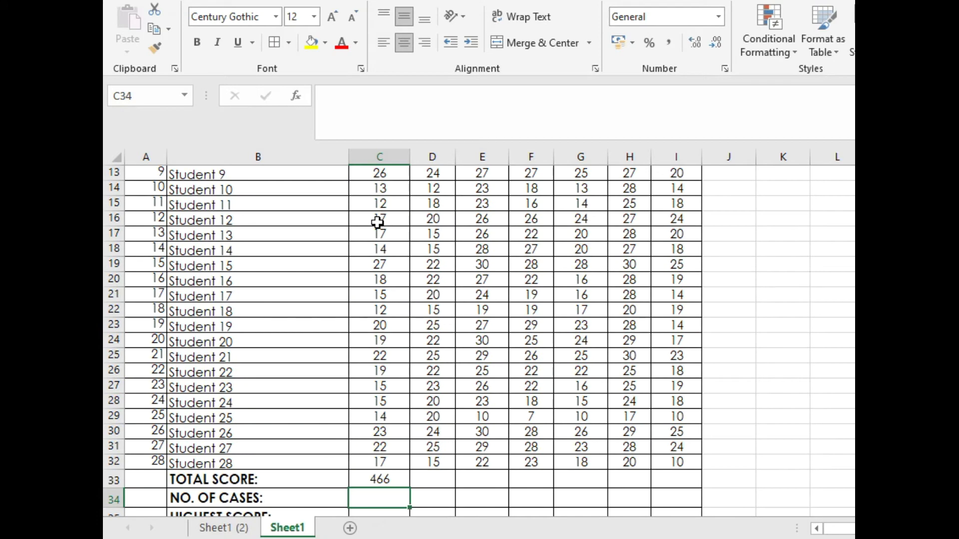
scroll(412, 447, "down", 2)
scroll(412, 447, "up", 3)
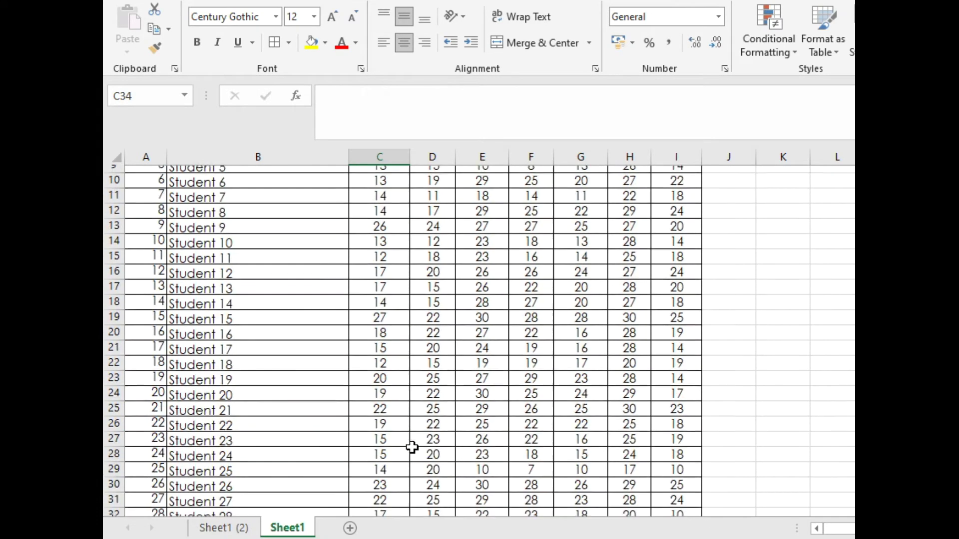
scroll(412, 447, "up", 3)
left_click(397, 226)
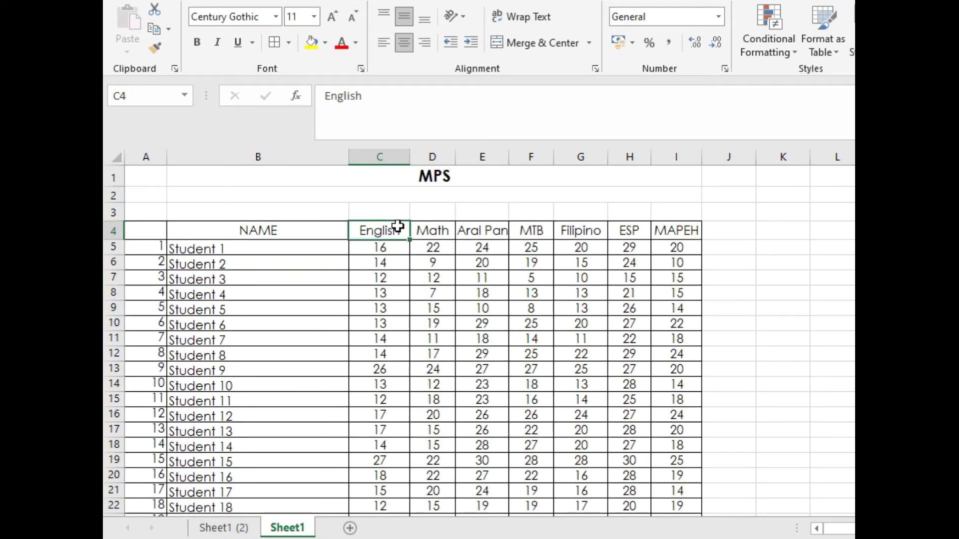
scroll(408, 244, "down", 7)
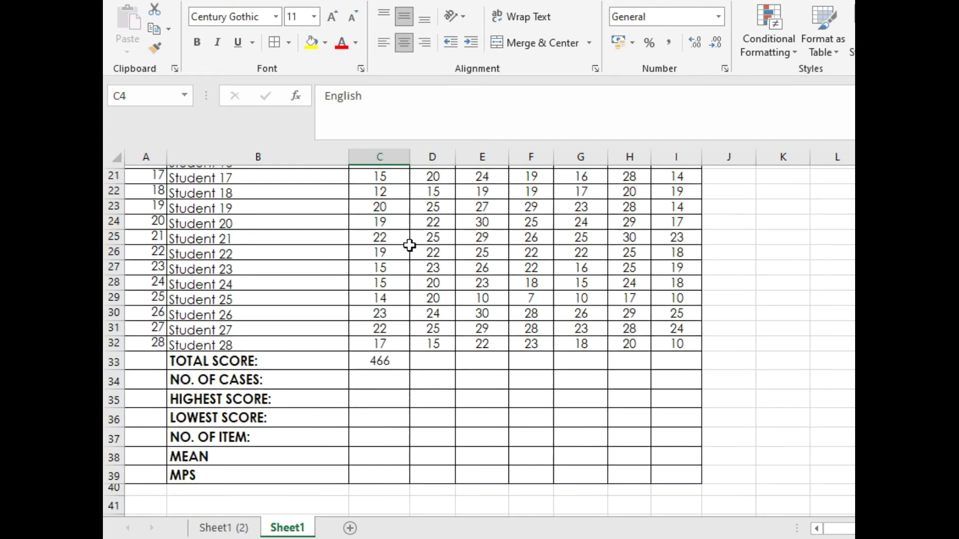
left_click(404, 358)
left_click(388, 342)
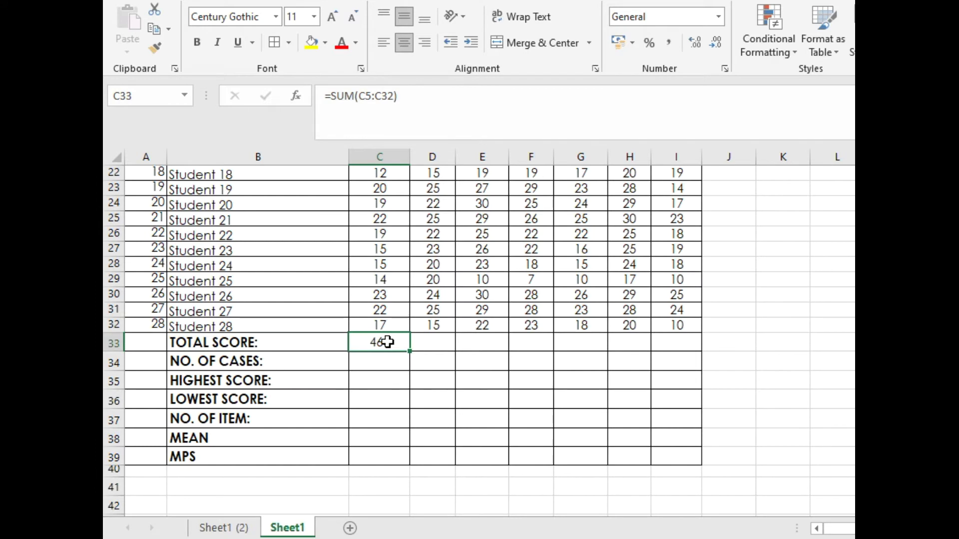
left_click(445, 355)
left_click(425, 385)
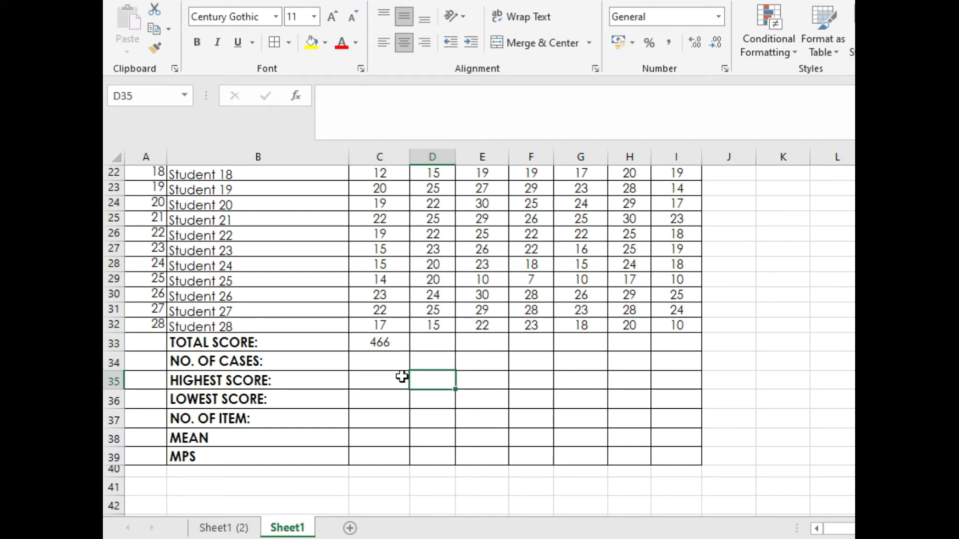
left_click(389, 375)
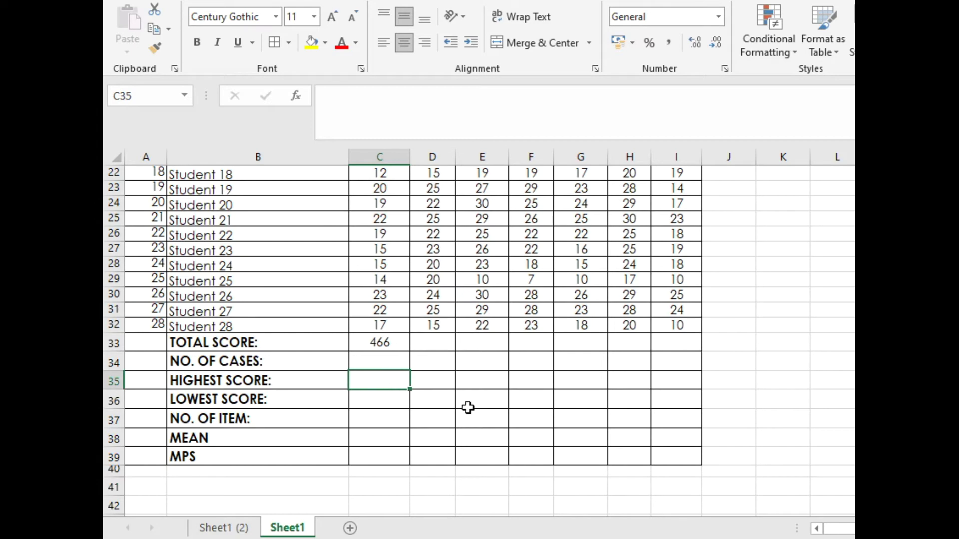
scroll(468, 408, "up", 1)
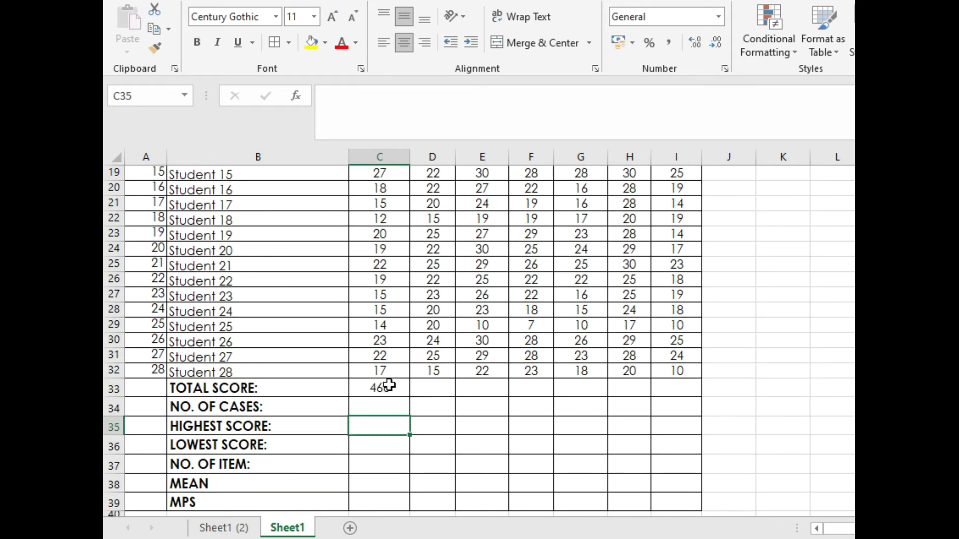
left_click(387, 384)
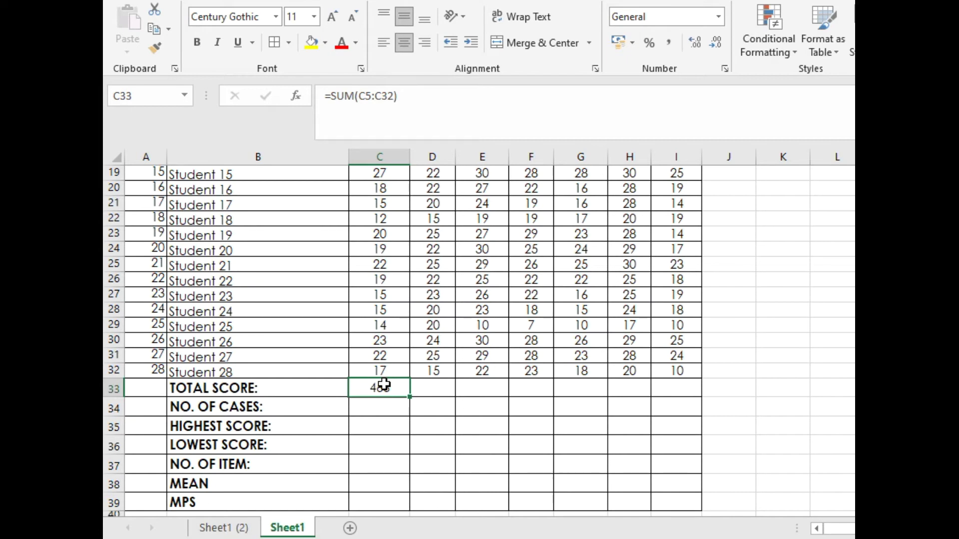
Step: Copy the English SUM formula from C33 and paste it as formulas into D33:I33
right_click(383, 385)
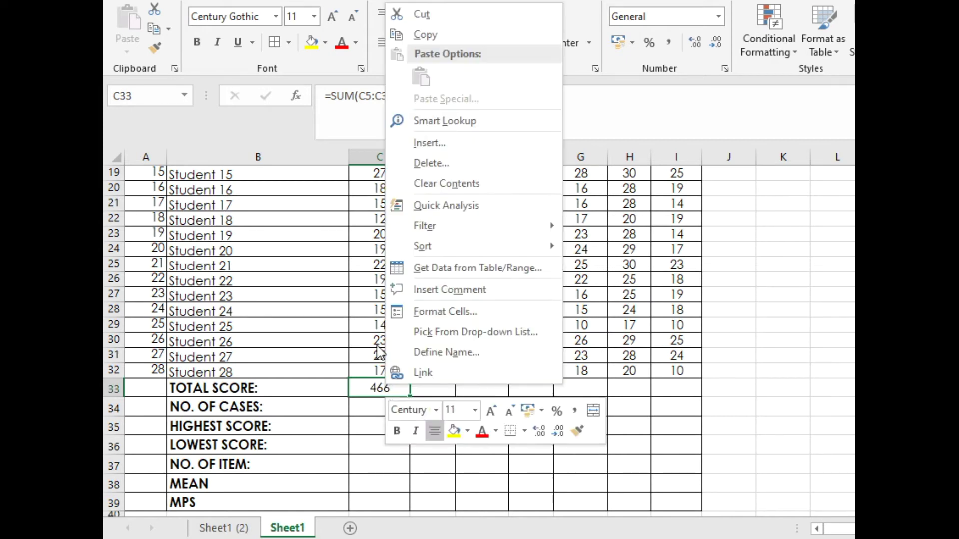
left_click(424, 35)
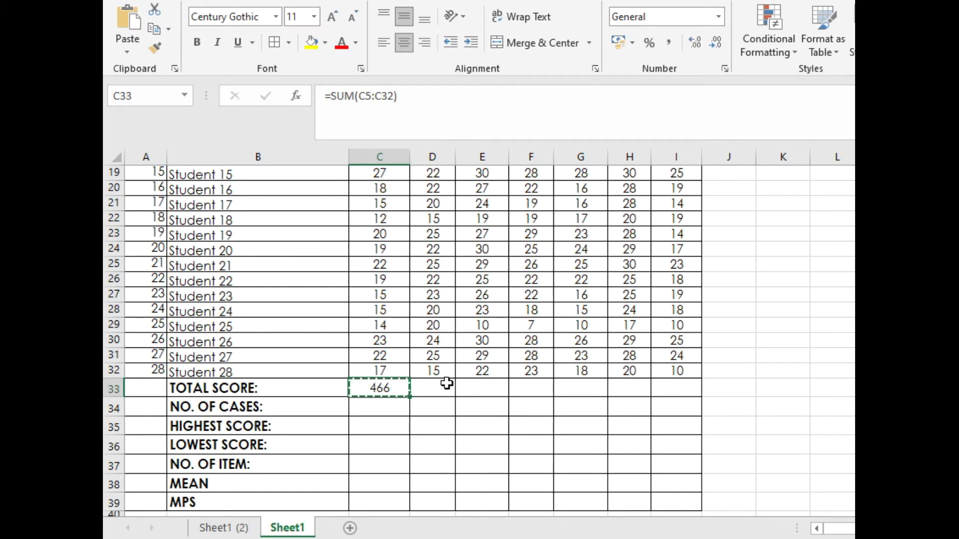
left_click_drag(435, 390, 659, 392)
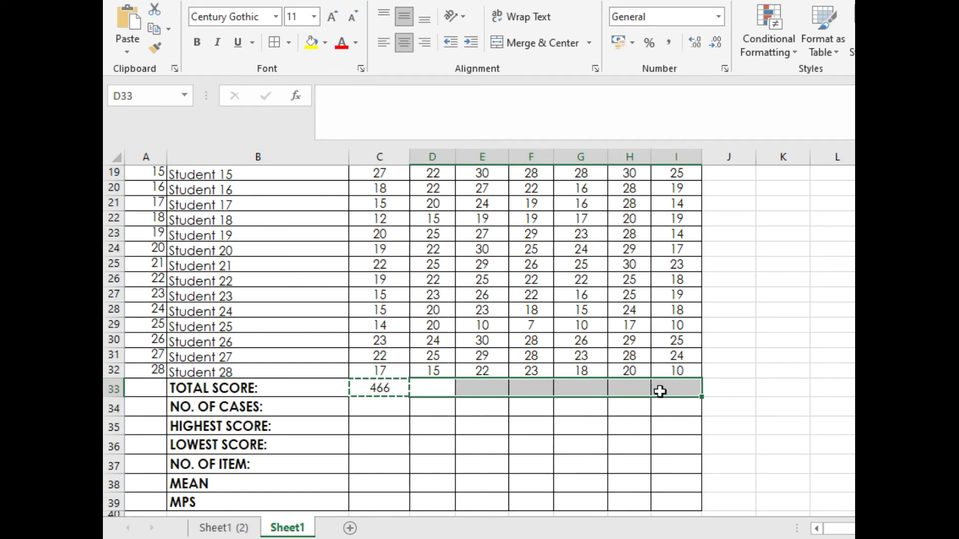
right_click(459, 395)
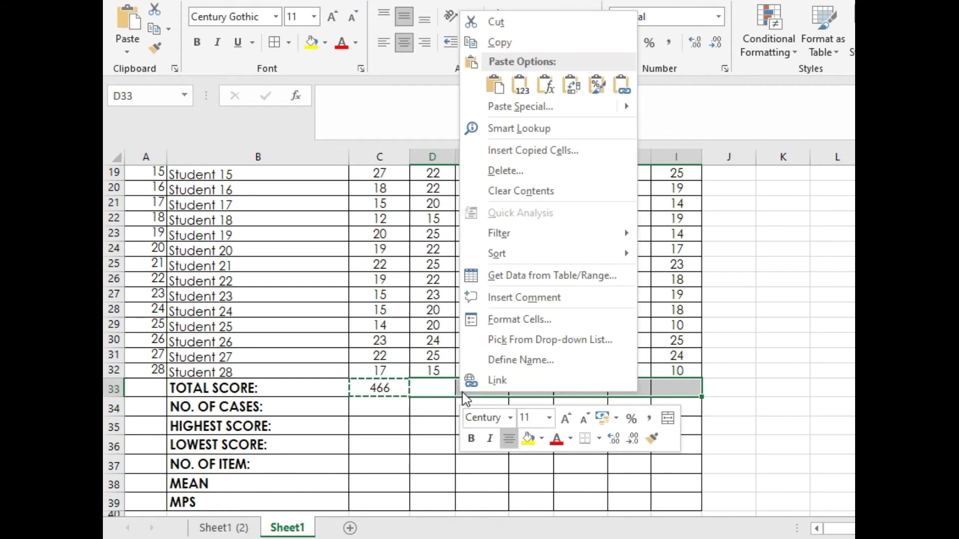
left_click(554, 91)
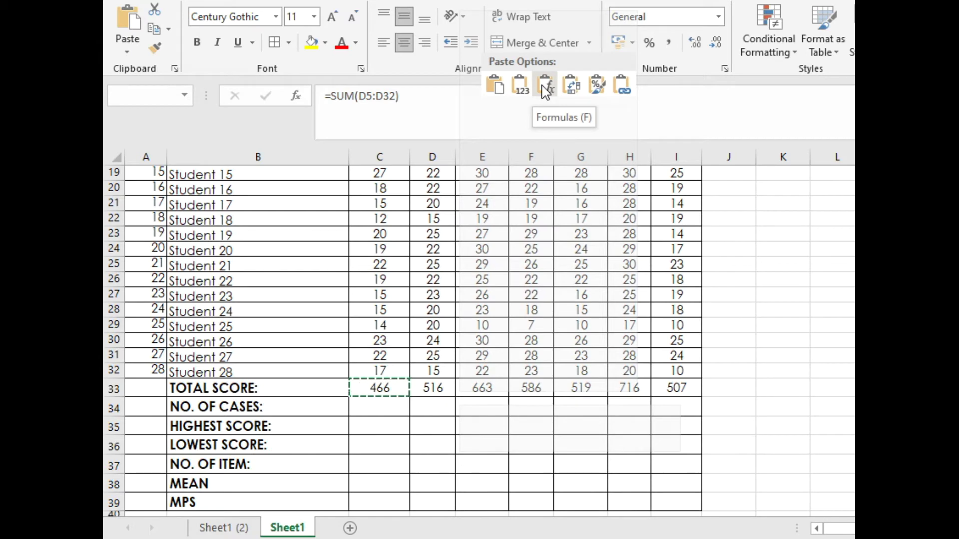
left_click(546, 90)
left_click(502, 402)
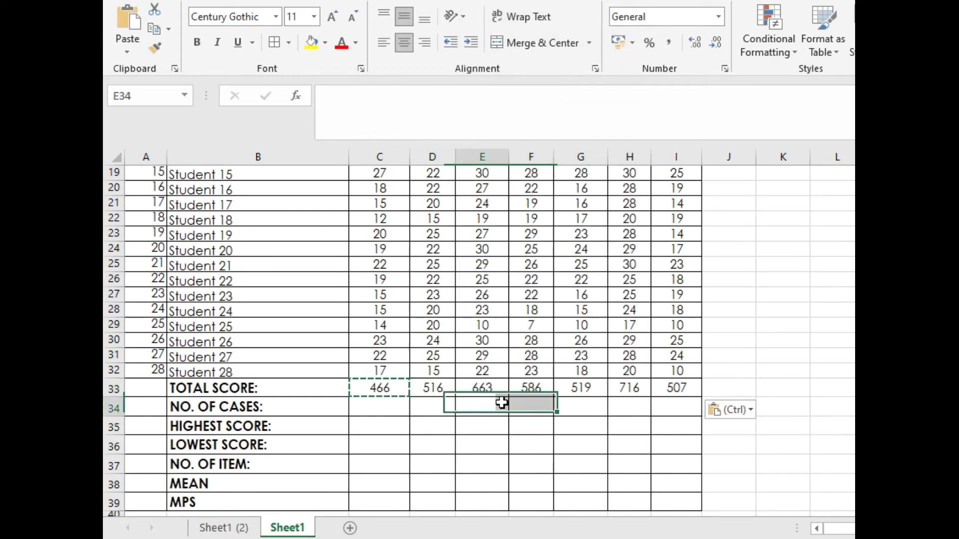
scroll(502, 402, "up", 6)
Step: Check the SUM formula in each subject's total, C33 through I33
scroll(497, 395, "down", 8)
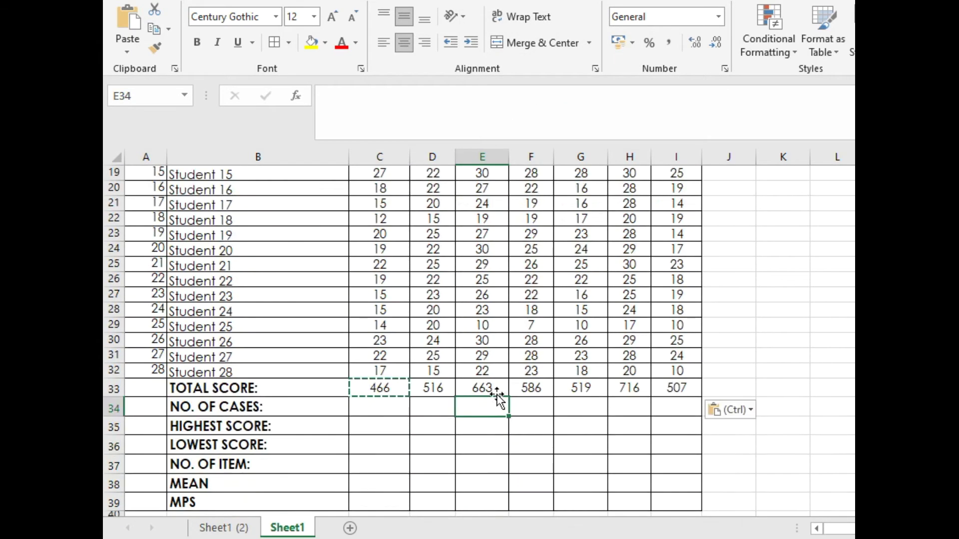
left_click(480, 350)
left_click(434, 296)
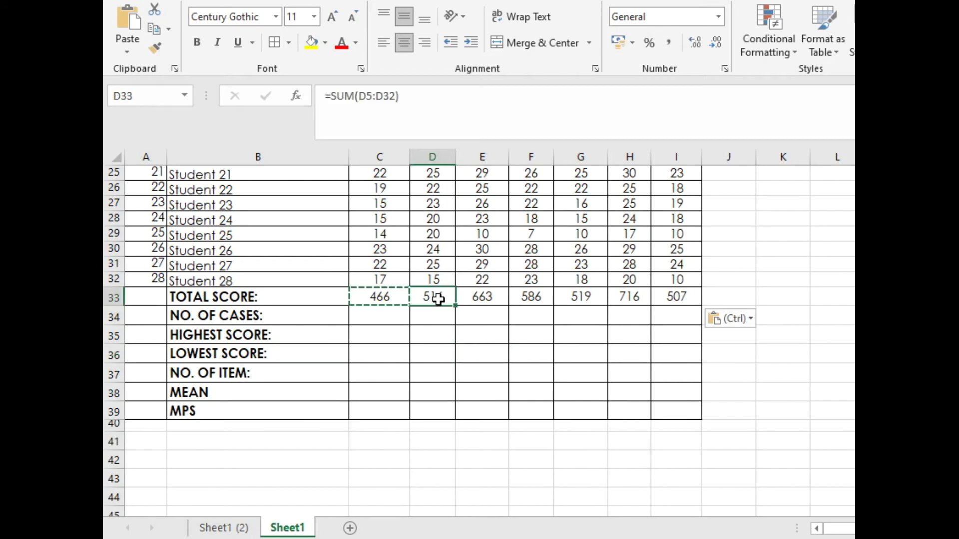
left_click(392, 296)
left_click(428, 296)
left_click(474, 296)
left_click(520, 296)
left_click(590, 296)
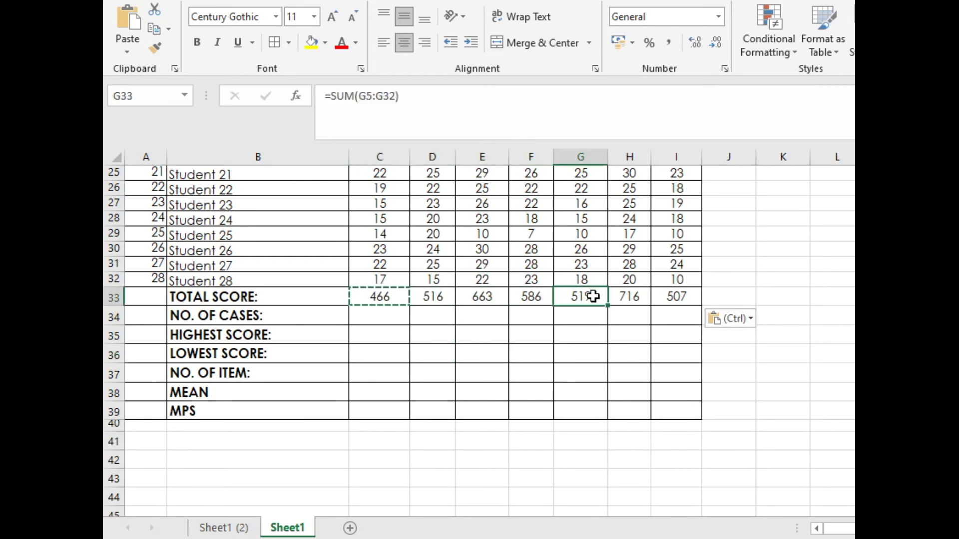
left_click(637, 297)
left_click(677, 297)
scroll(680, 303, "up", 4)
scroll(680, 304, "up", 4)
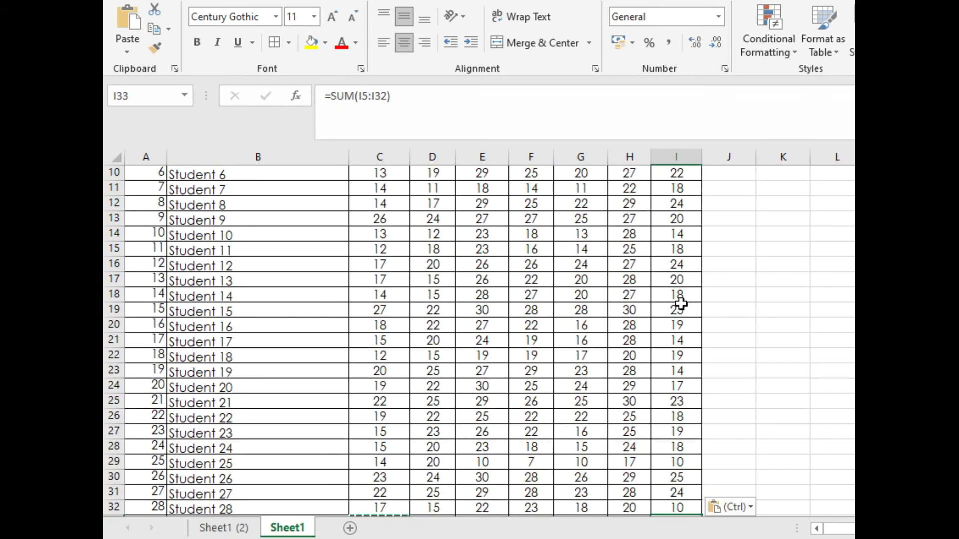
scroll(677, 310, "down", 7)
Step: Paste the copied formula again and re-verify the English, MTB, Filipino and ESP totals
key("ctrl+v")
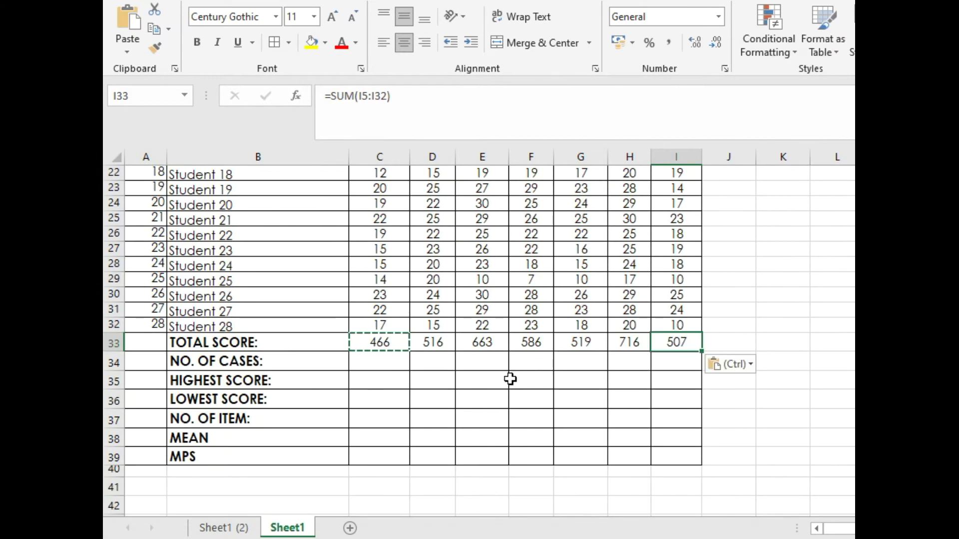
left_click(511, 378)
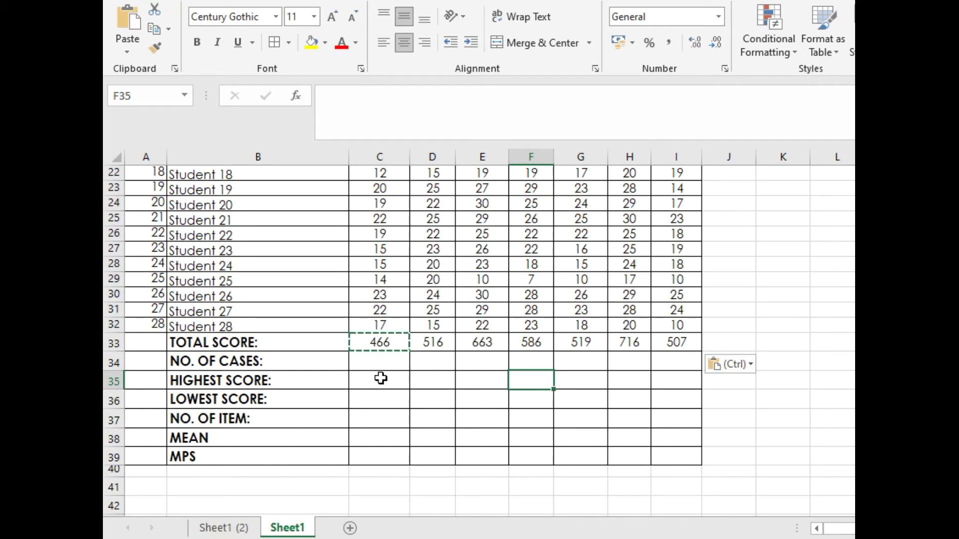
left_click(372, 357)
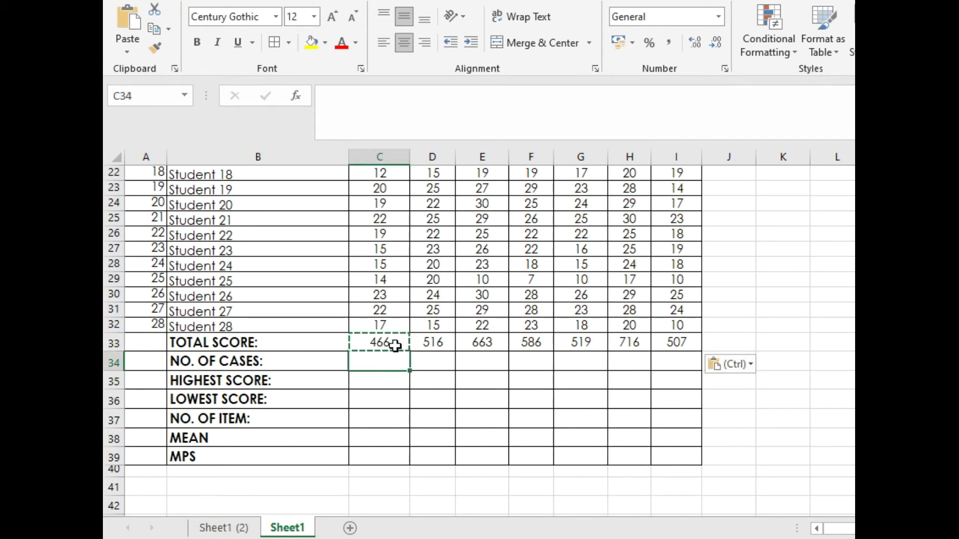
left_click(395, 342)
left_click(523, 345)
left_click(581, 345)
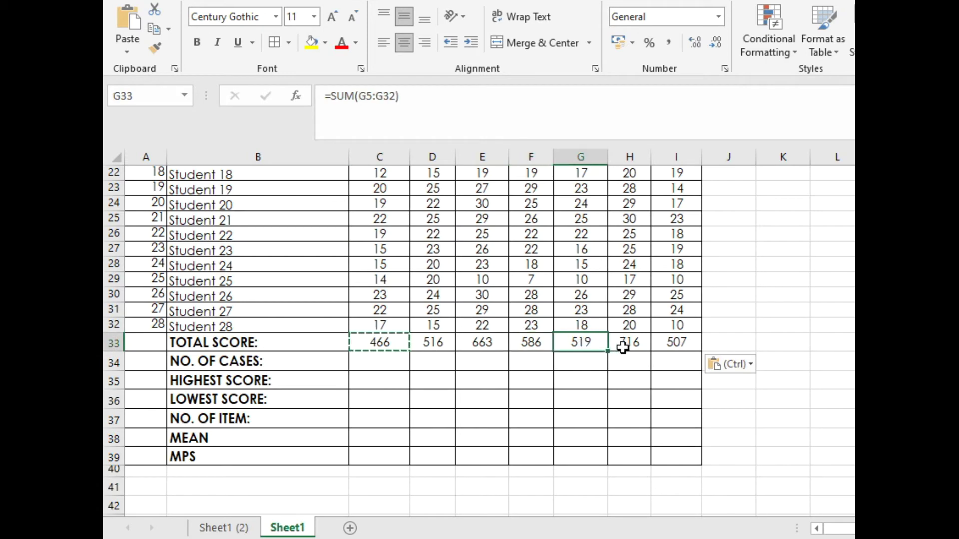
left_click(620, 343)
scroll(497, 329, "up", 1)
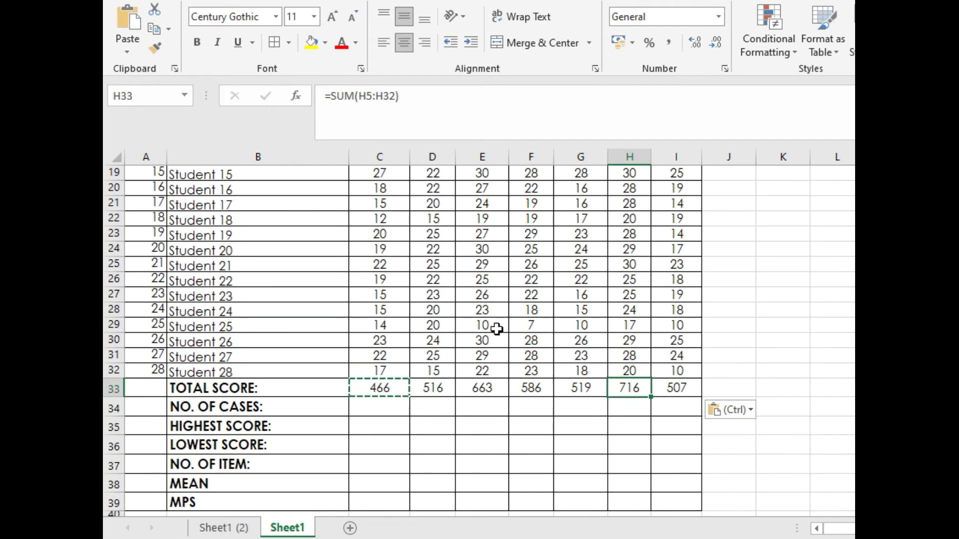
left_click(399, 297)
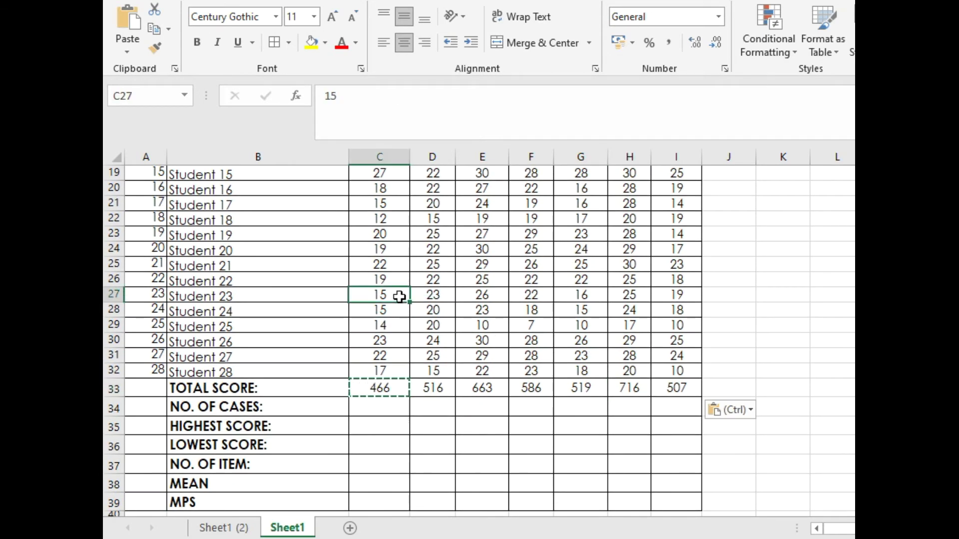
Step: Enter 11 as Student 23's English score in C27, dropping the total to 462
type("11")
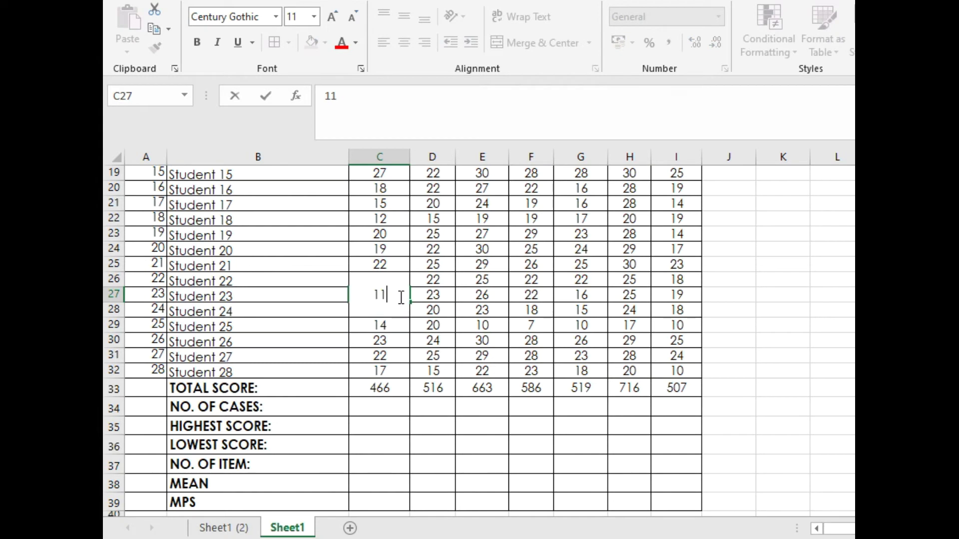
left_click(398, 430)
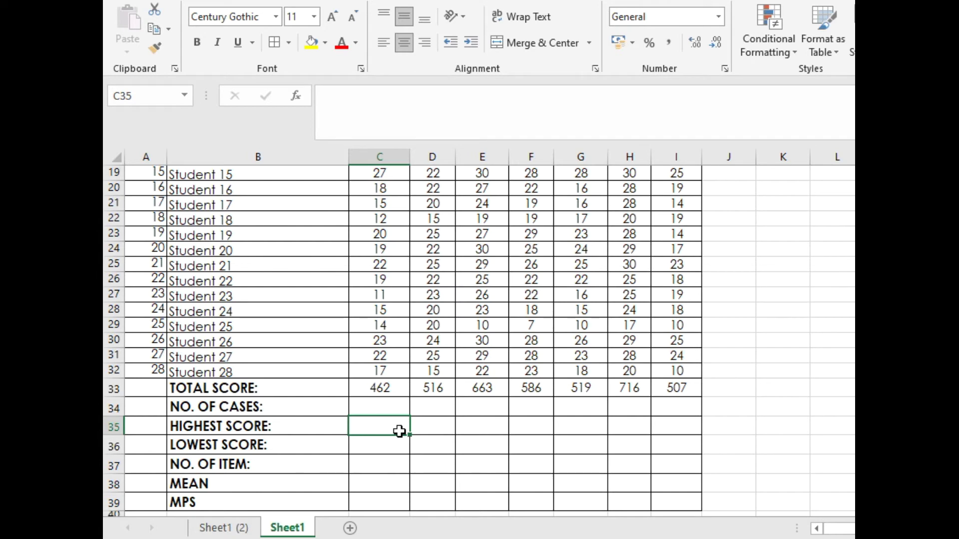
left_click(431, 433)
scroll(432, 434, "down", 1)
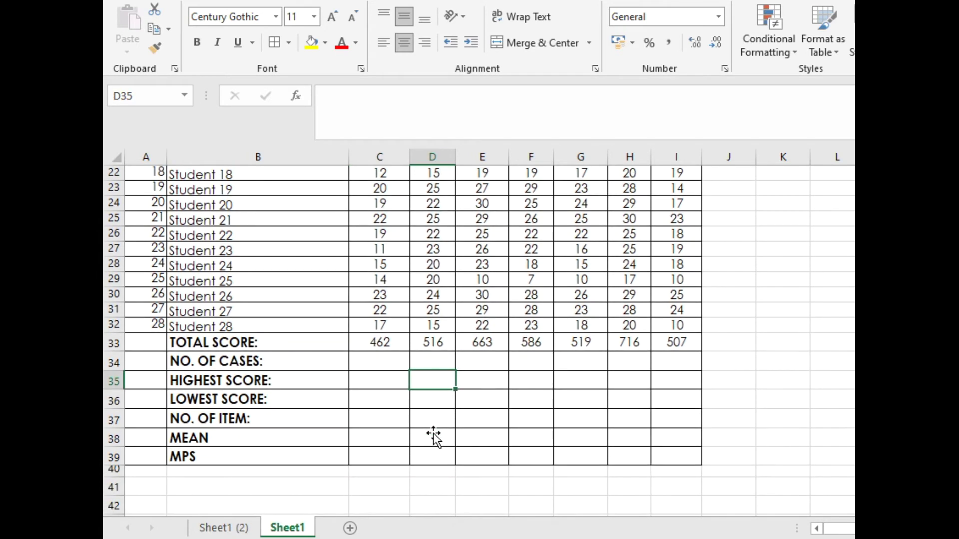
Step: Enter =A32 in C34 so English shows 28 cases
left_click(366, 362)
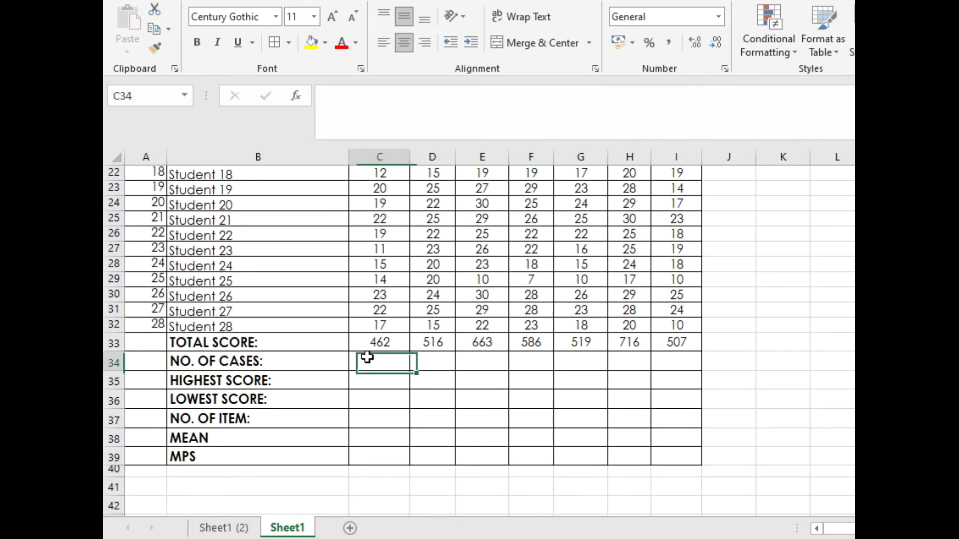
left_click(378, 388)
left_click(379, 364)
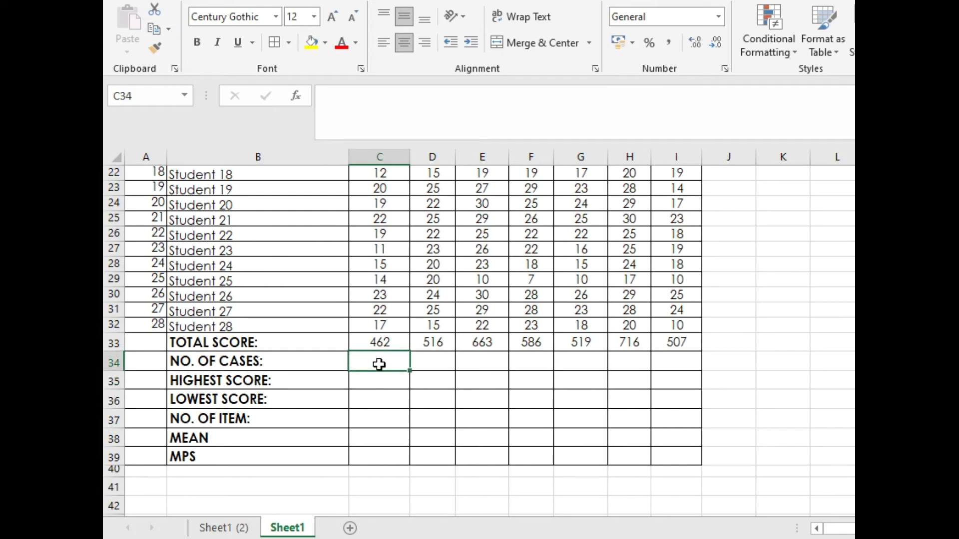
type("=")
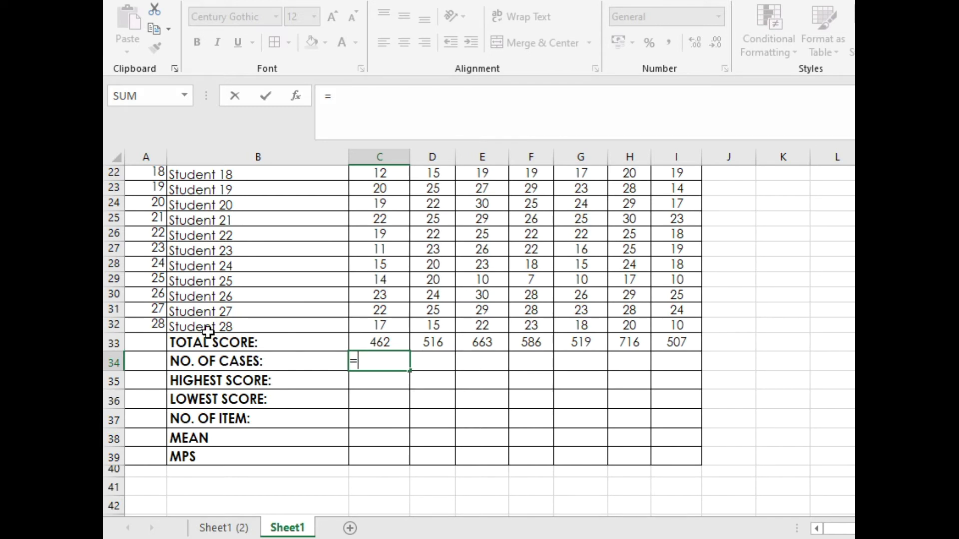
left_click(148, 324)
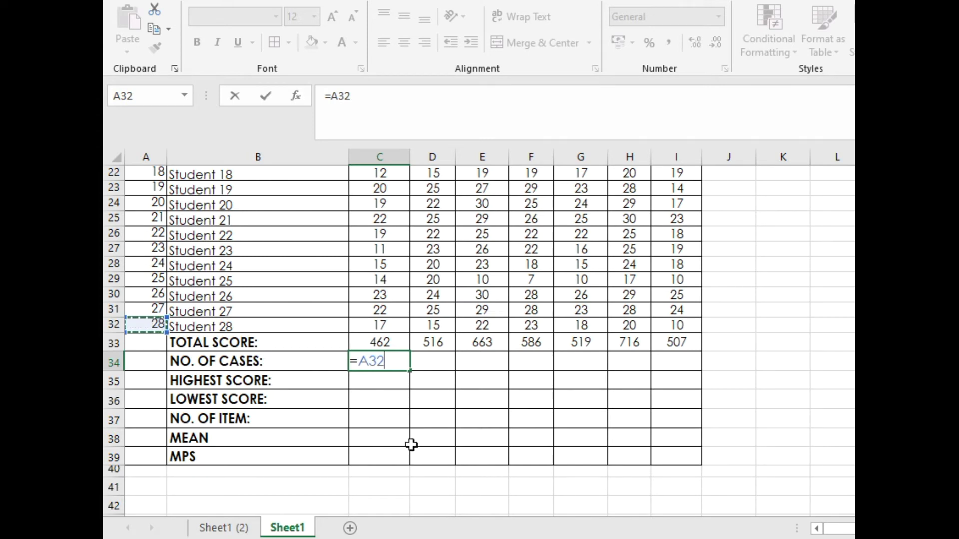
key("Return")
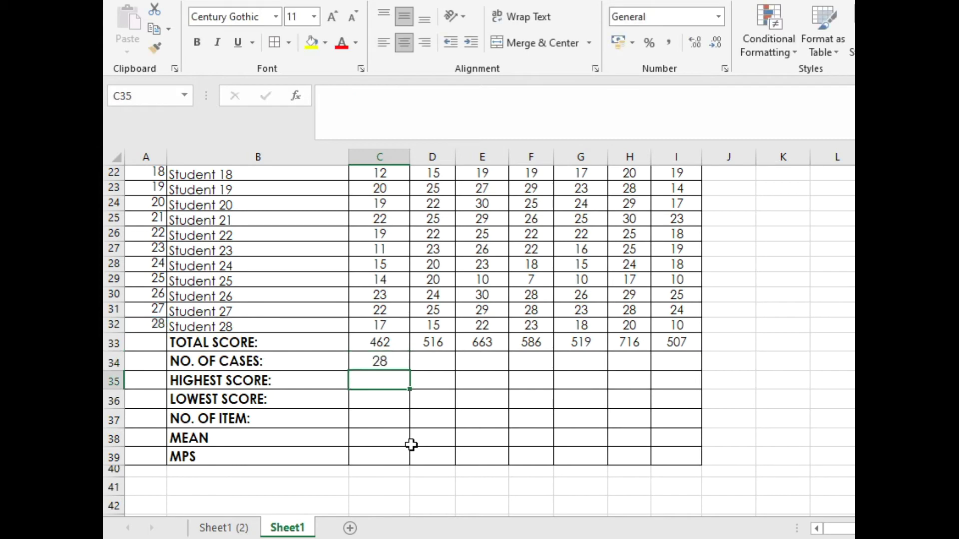
left_click(471, 406)
left_click(398, 368)
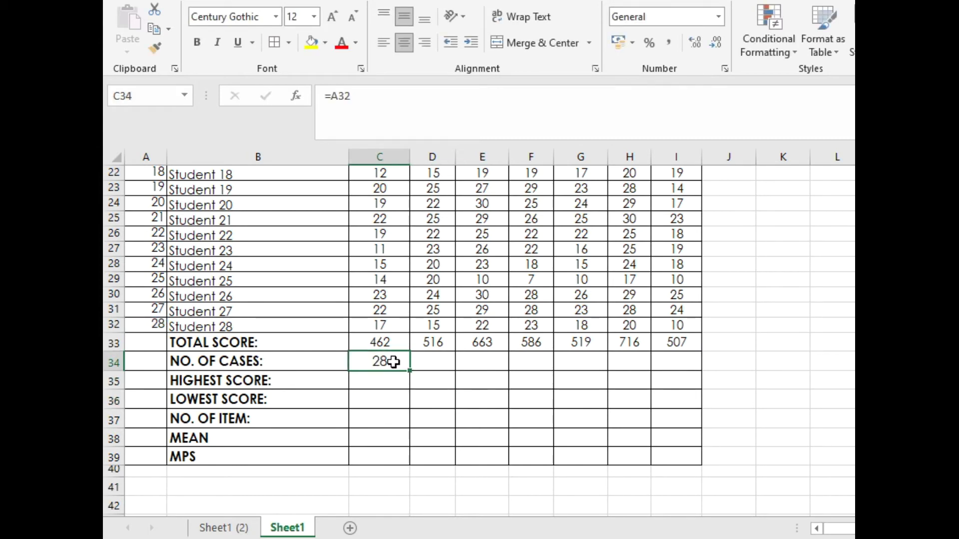
Step: Copy C34 and paste it as values into D34:I34, giving 28 in each
right_click(394, 362)
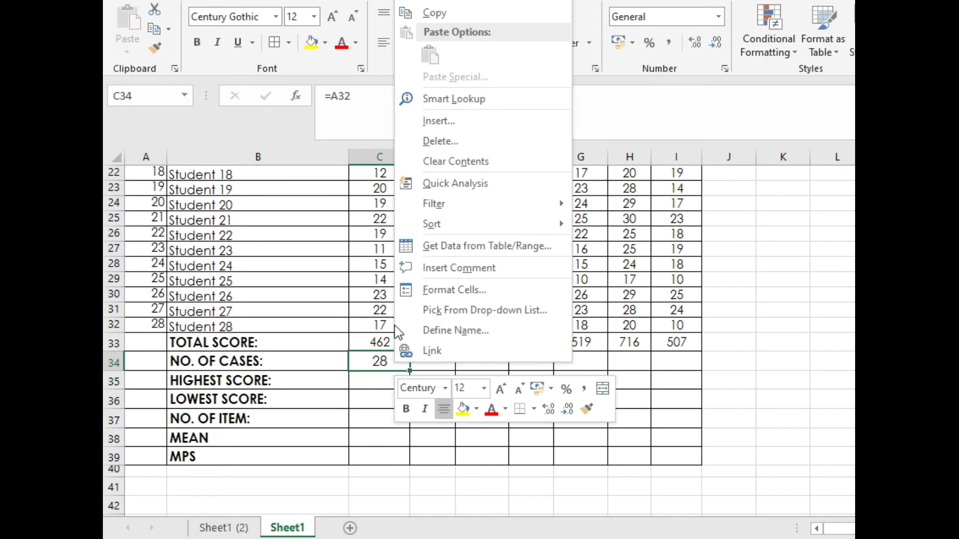
left_click(496, 12)
left_click_drag(444, 363, 664, 367)
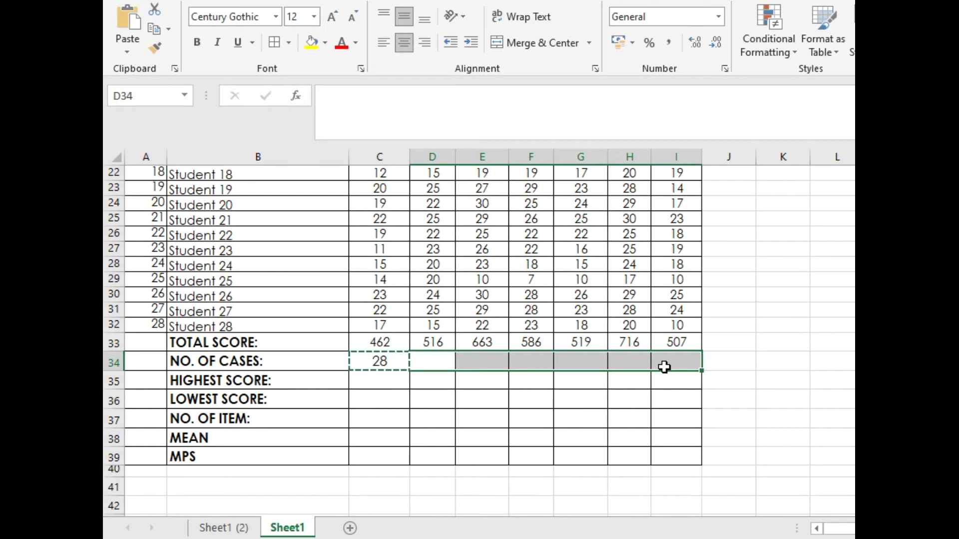
right_click(664, 368)
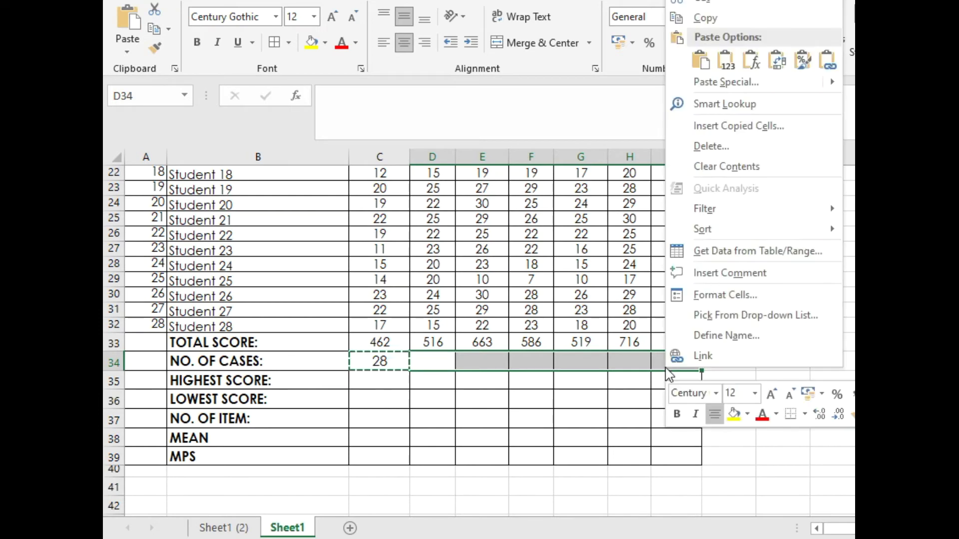
left_click(726, 65)
left_click(527, 399)
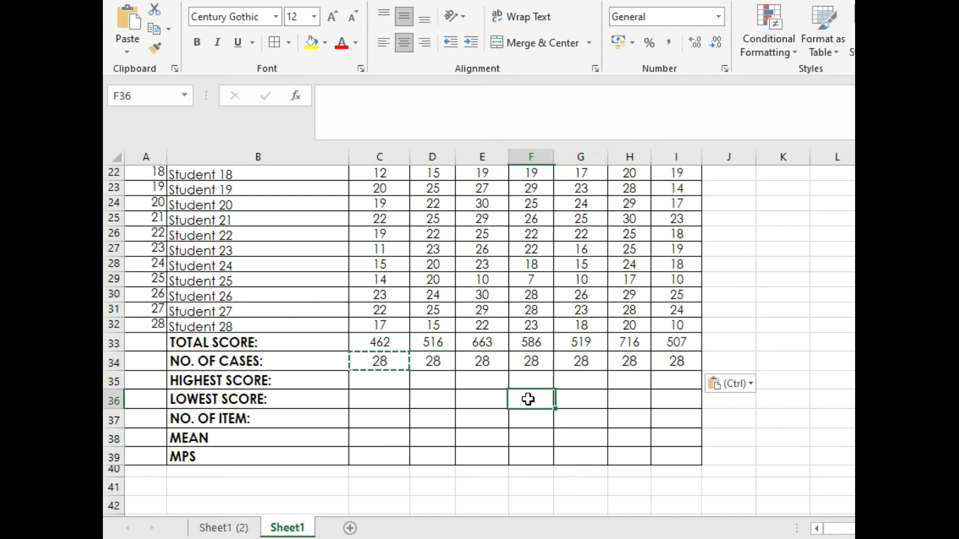
left_click(443, 401)
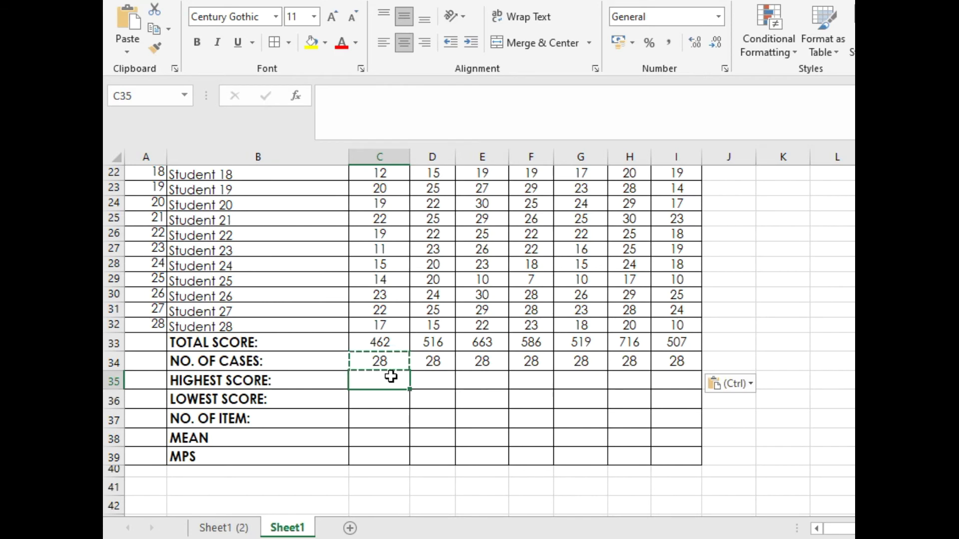
Step: Enter =MAX(C5:C32) in C35 to get the highest English score, 27
scroll(391, 376, "up", 7)
scroll(390, 375, "down", 4)
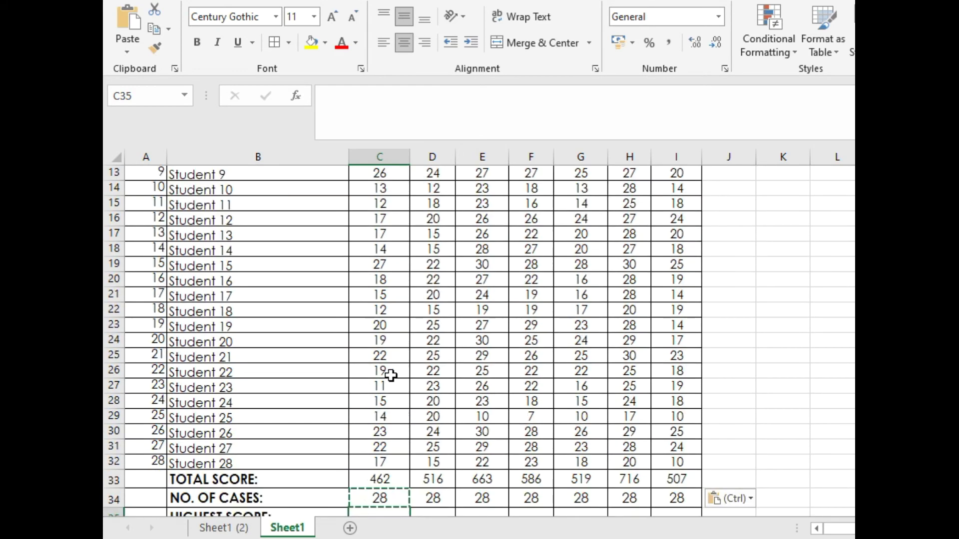
scroll(390, 375, "down", 3)
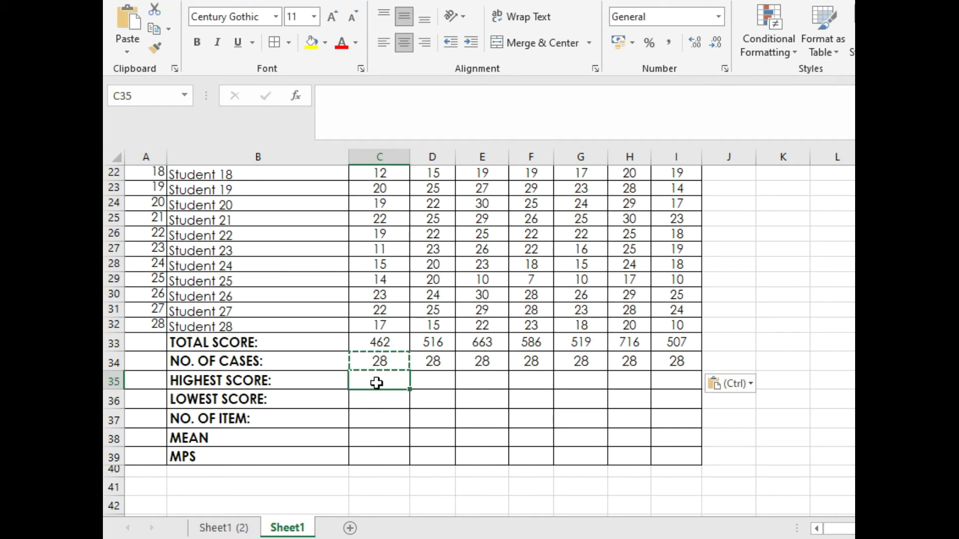
type("=")
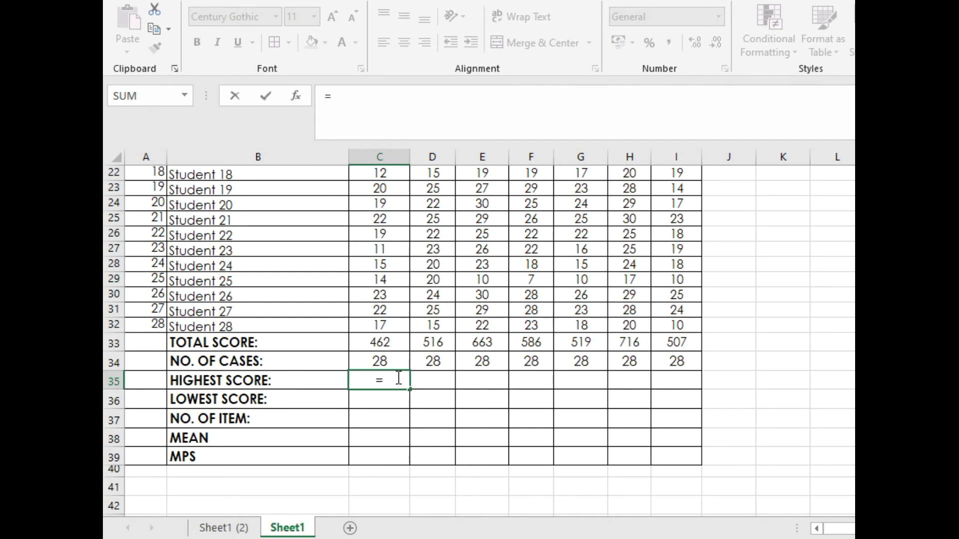
type("m")
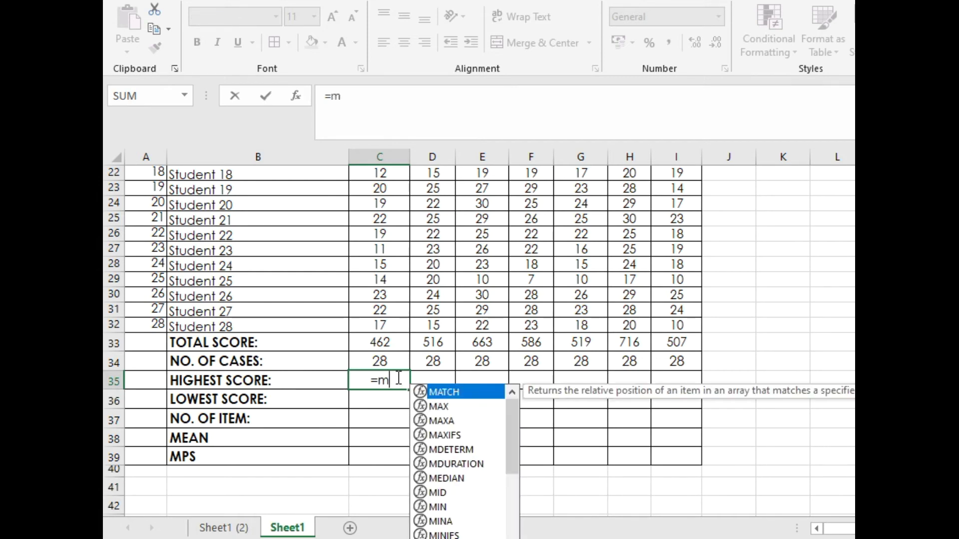
key("BackSpace")
key("BackSpace")
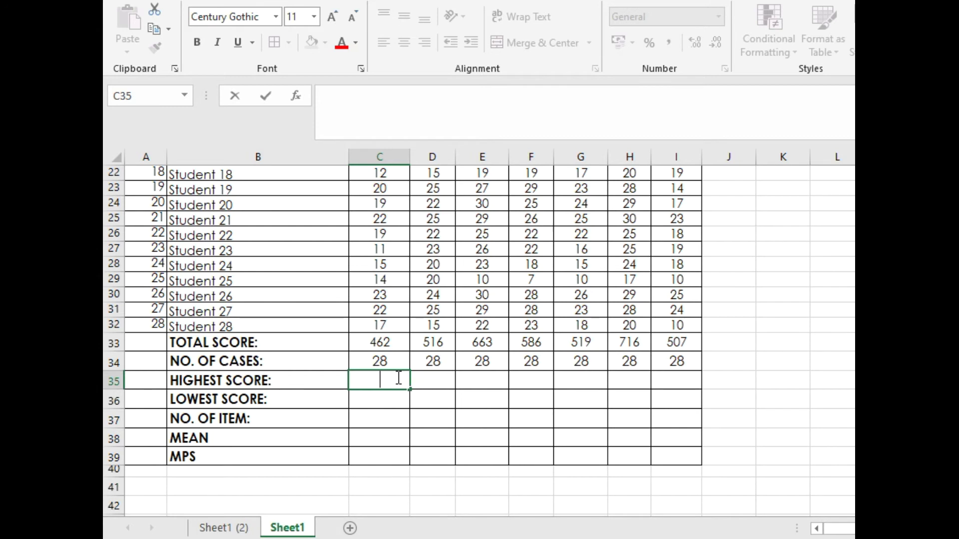
type("=m")
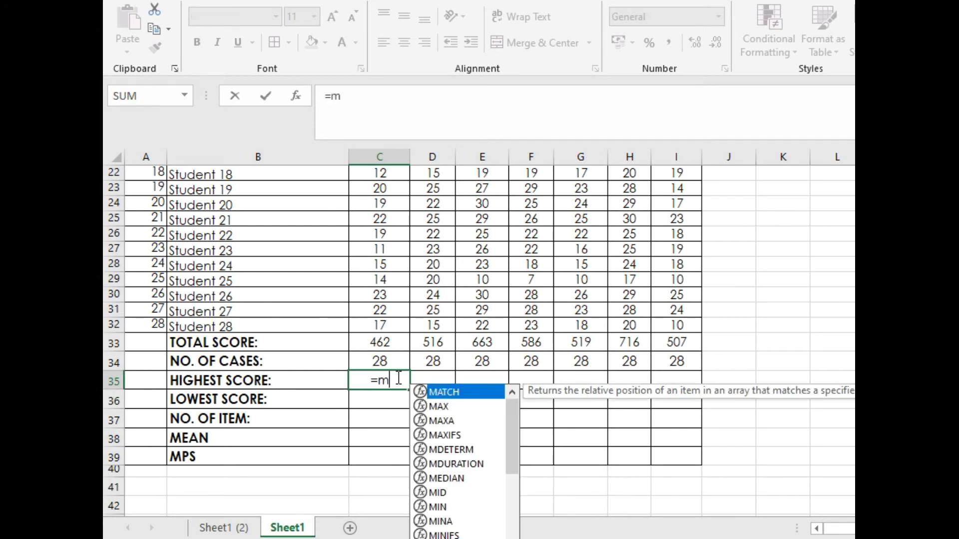
type("ax")
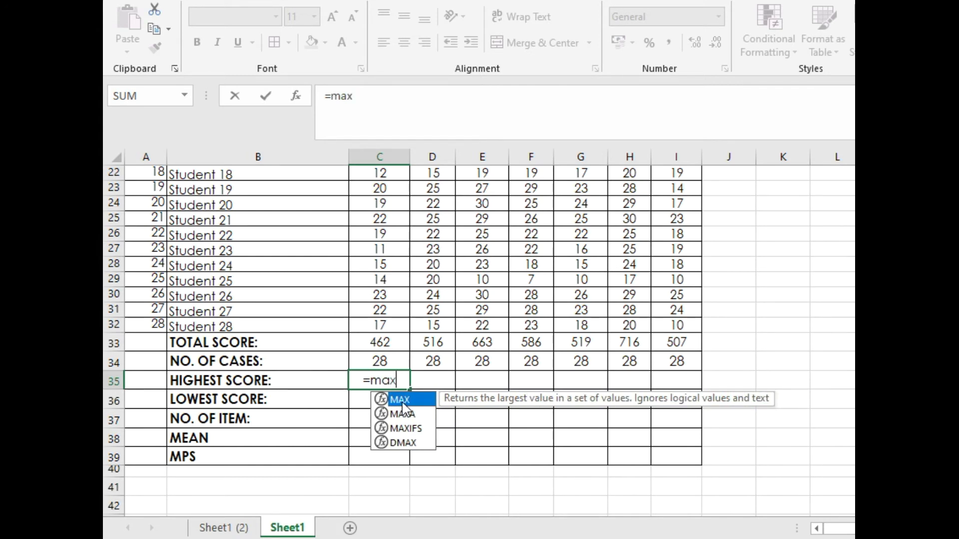
double_click(402, 402)
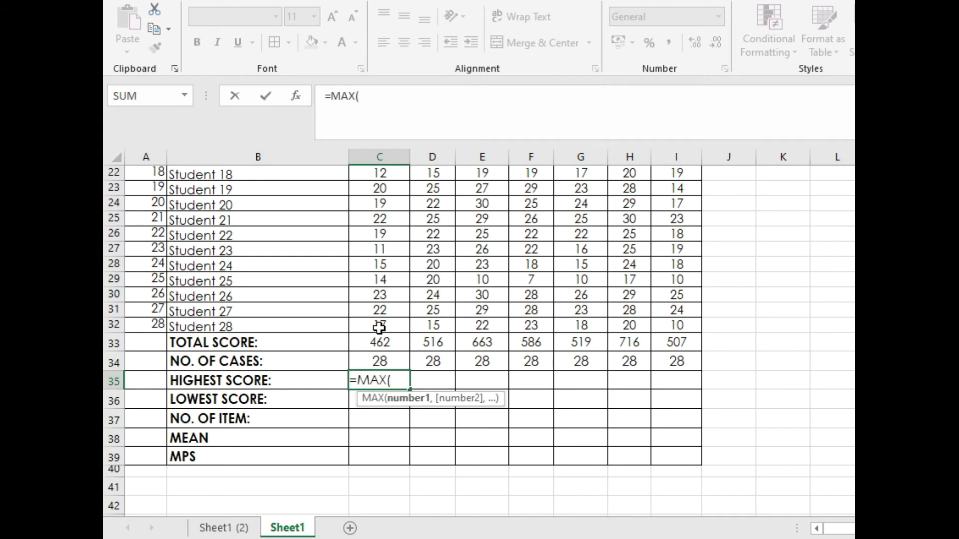
left_click_drag(380, 325, 370, 208)
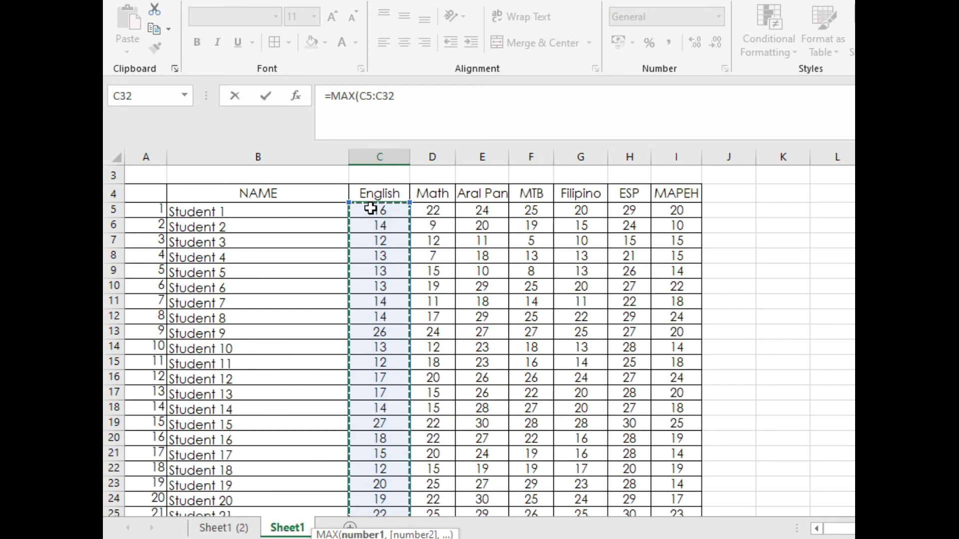
key("Return")
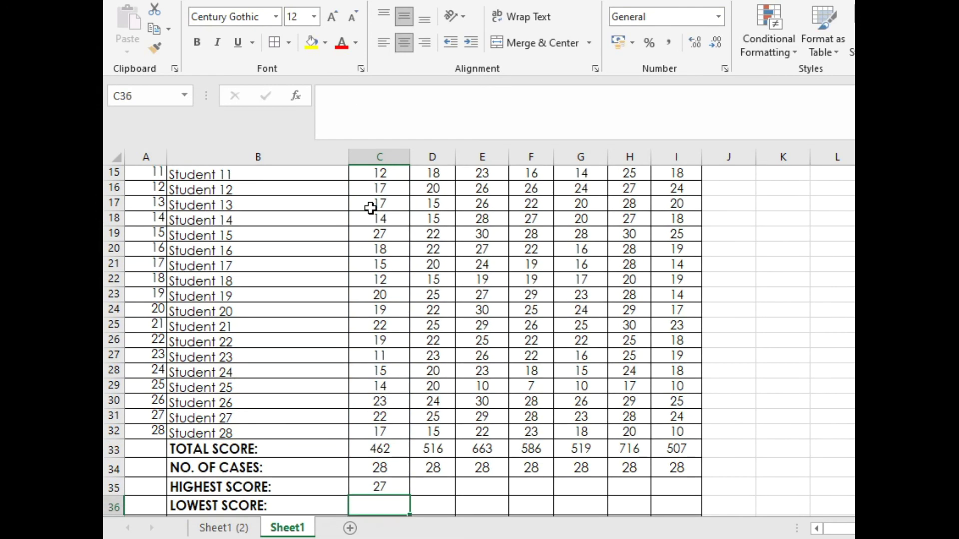
Step: Review the MAX formula in C35 against the neighbouring C36 and the SUM formula in C33
scroll(399, 414, "down", 1)
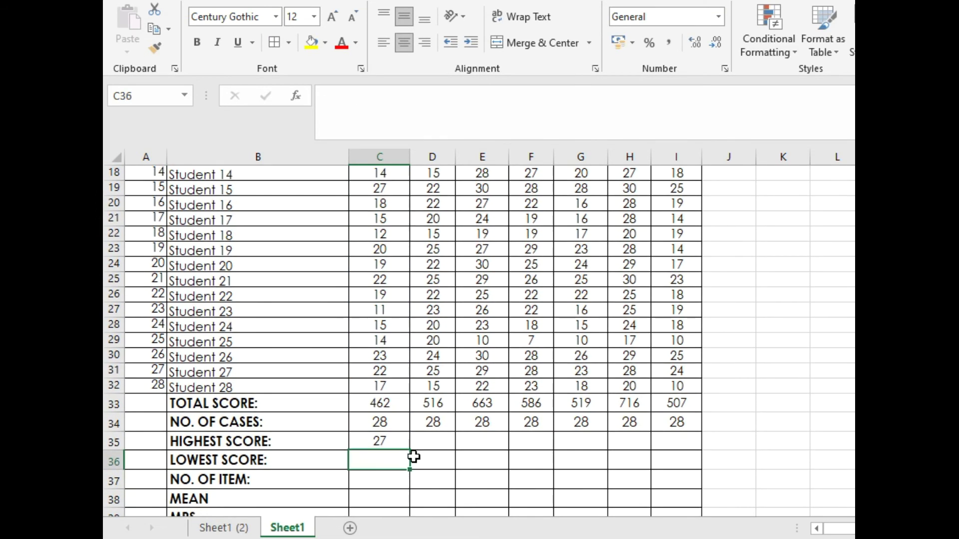
left_click(412, 457)
left_click(389, 442)
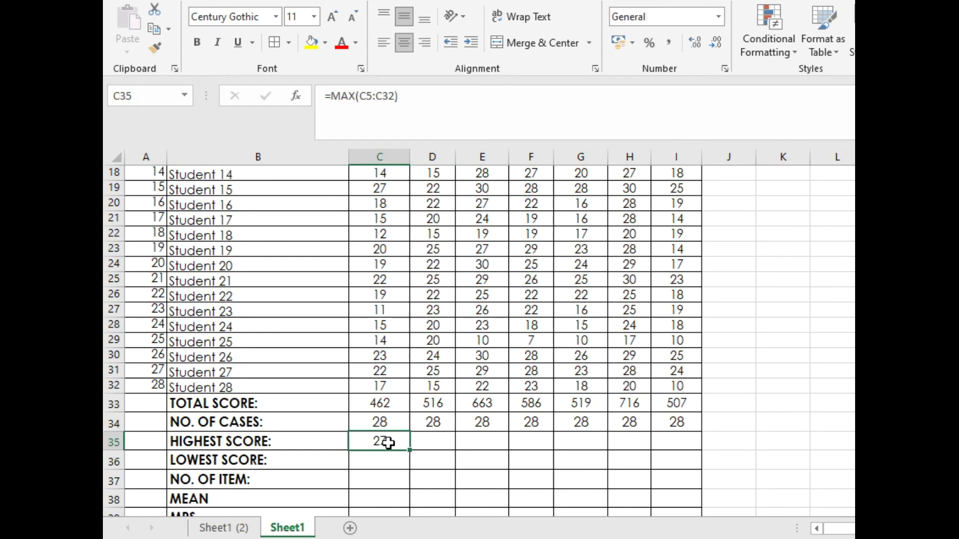
left_click(386, 459)
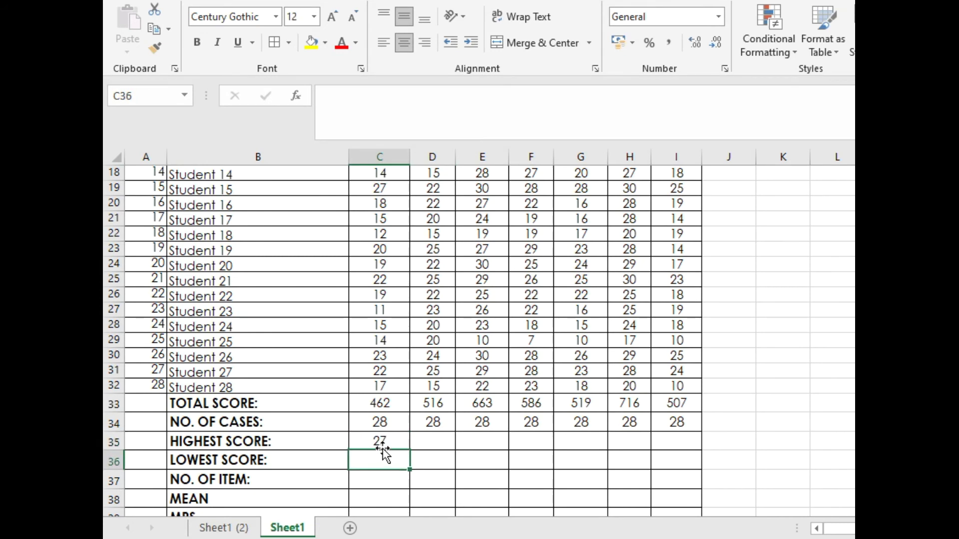
left_click(381, 443)
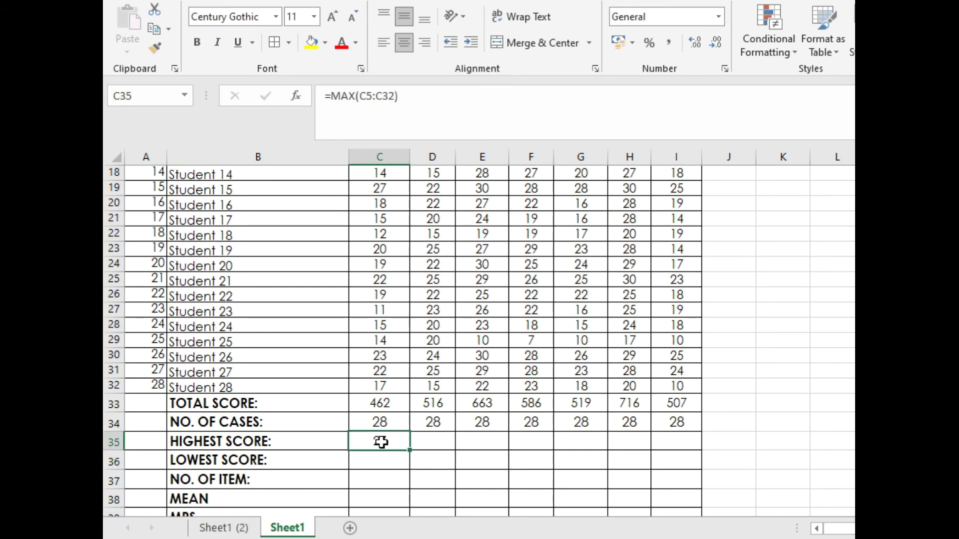
left_click(377, 404)
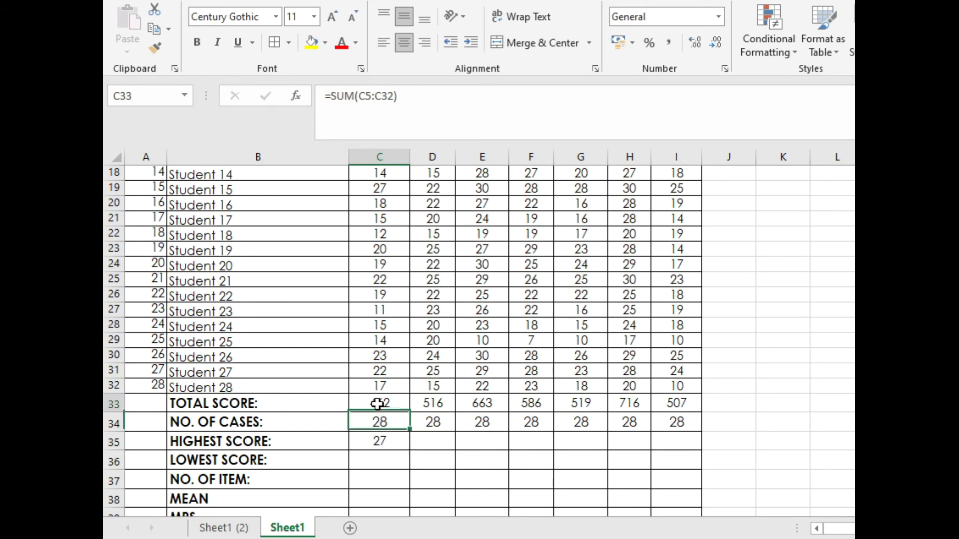
left_click(376, 439)
Step: Copy C35's MAX formula and paste it as formulas into D35:I35
right_click(375, 439)
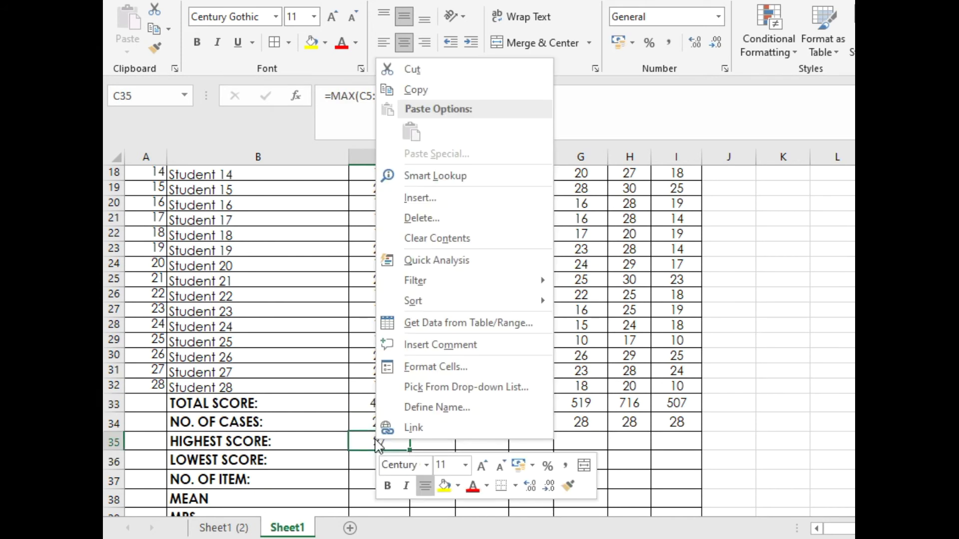
left_click(444, 90)
left_click_drag(432, 441, 654, 442)
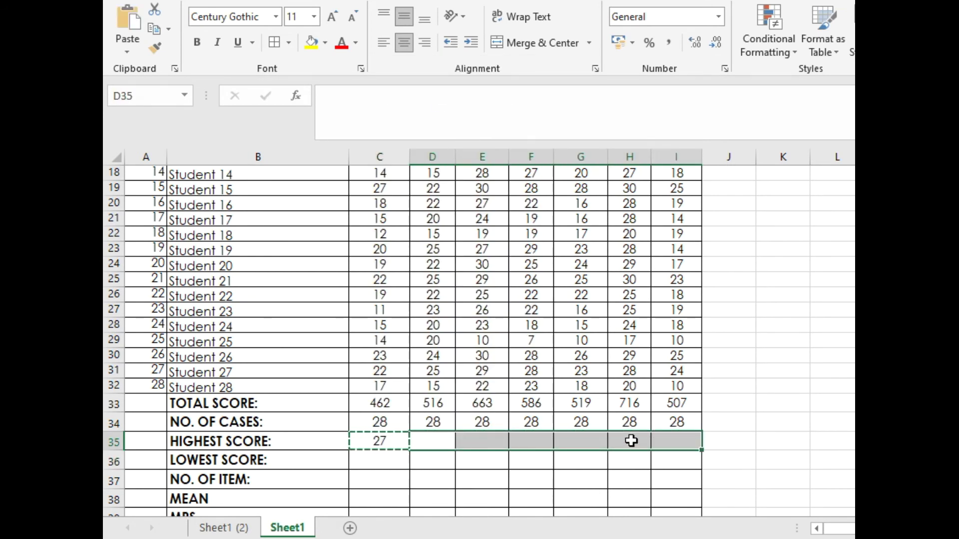
right_click(631, 441)
left_click(718, 133)
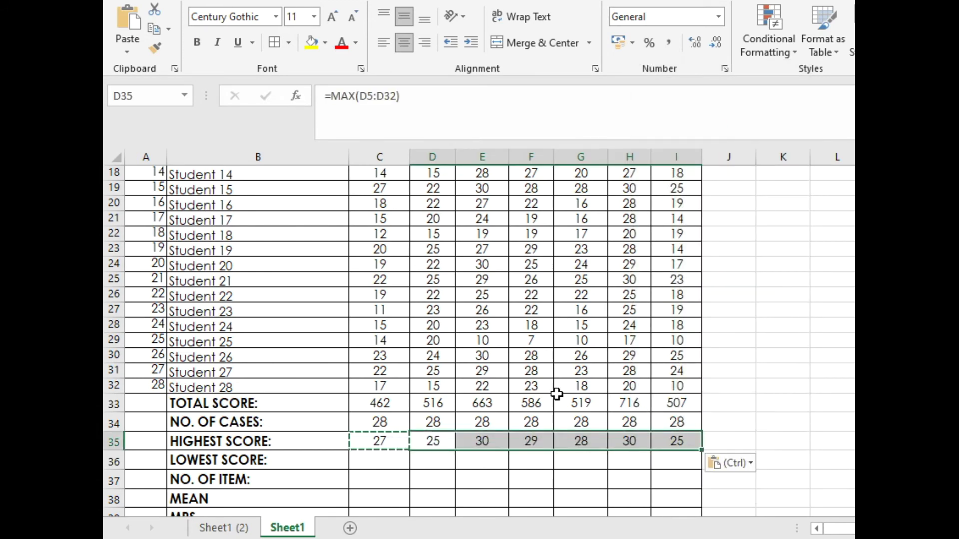
Step: Check the pasted MAX result in E35 against the column E scores
left_click(480, 441)
scroll(480, 443, "up", 2)
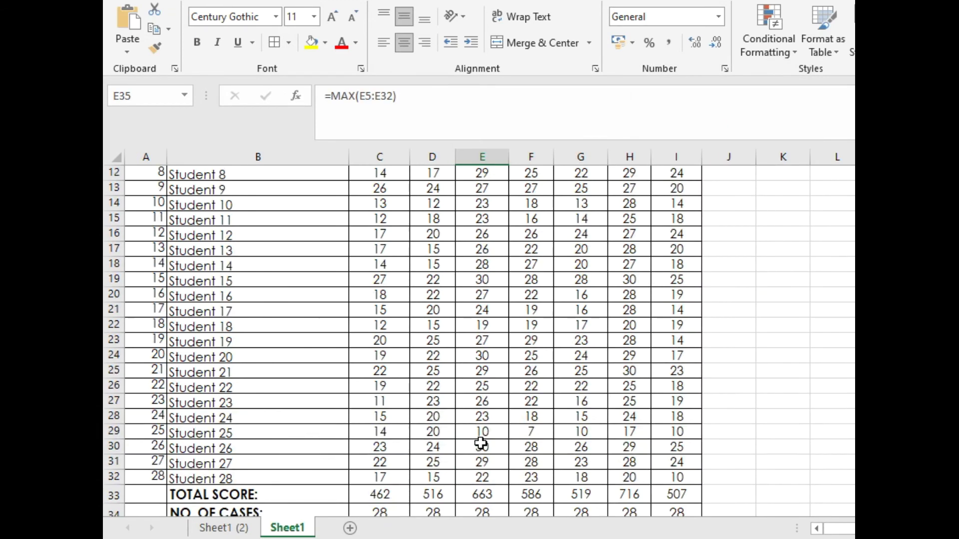
scroll(481, 443, "up", 4)
left_click(497, 264)
scroll(574, 273, "down", 3)
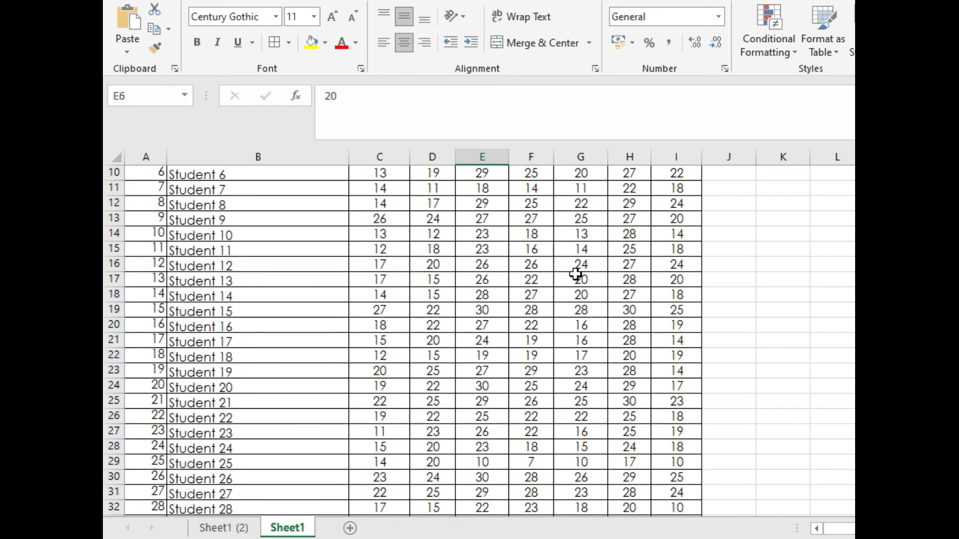
scroll(574, 273, "down", 5)
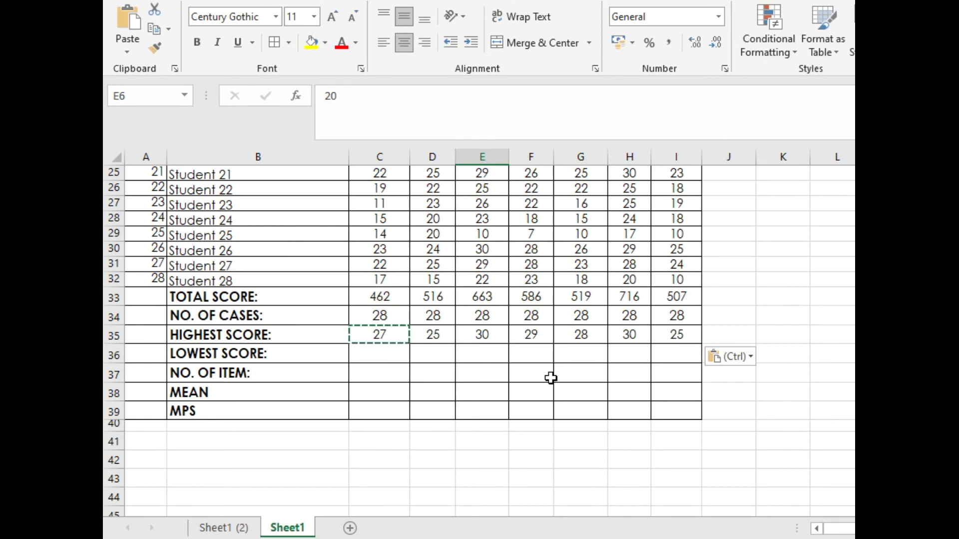
left_click(528, 386)
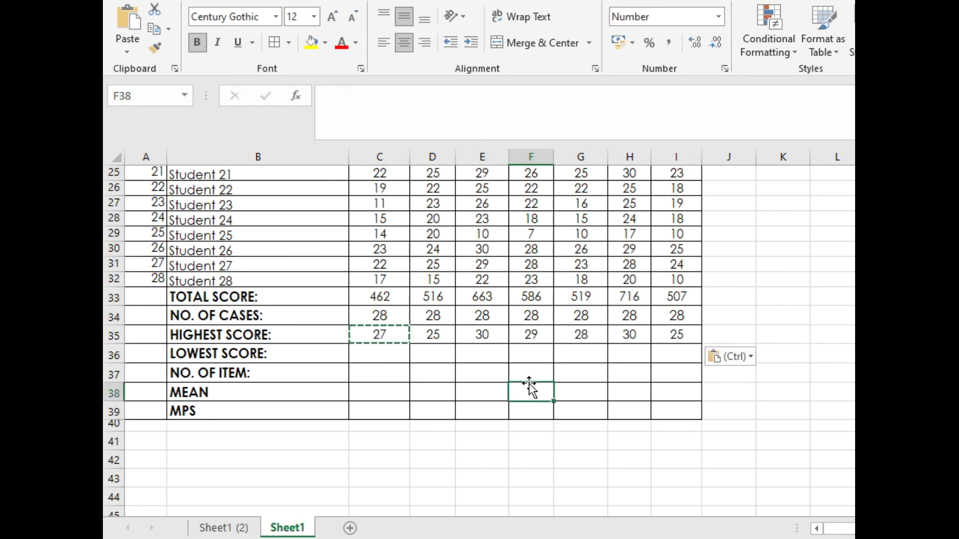
left_click(382, 355)
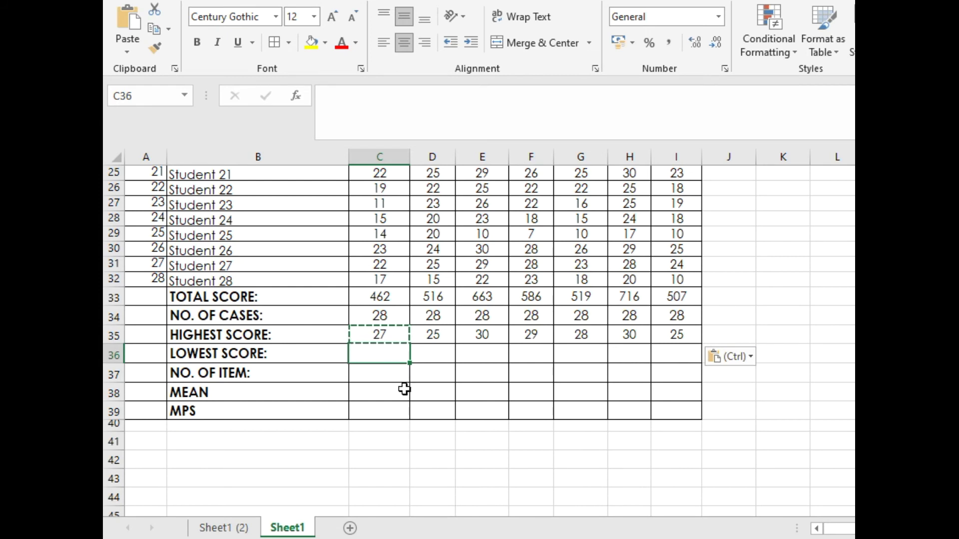
left_click(379, 388)
left_click(146, 282)
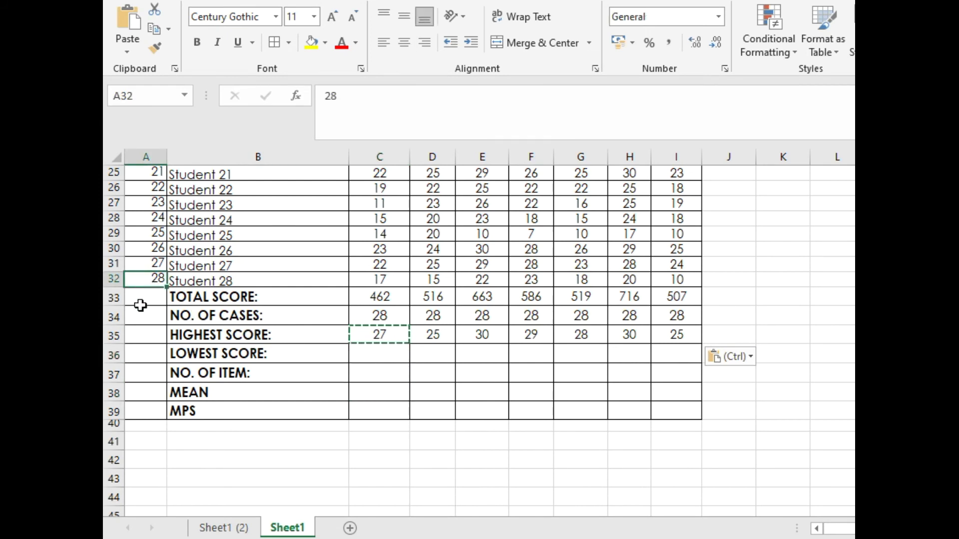
left_click(139, 303)
left_click(148, 279)
left_click(449, 374)
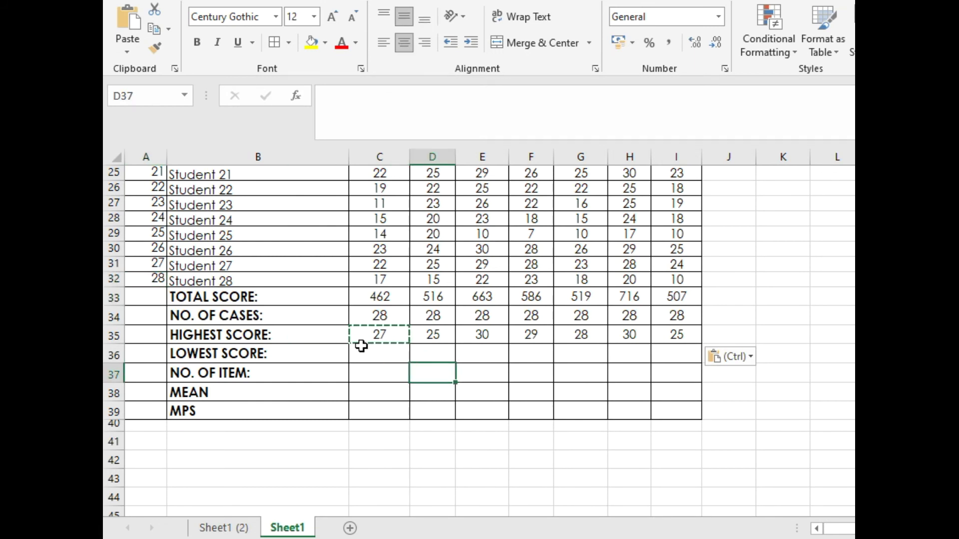
left_click(365, 355)
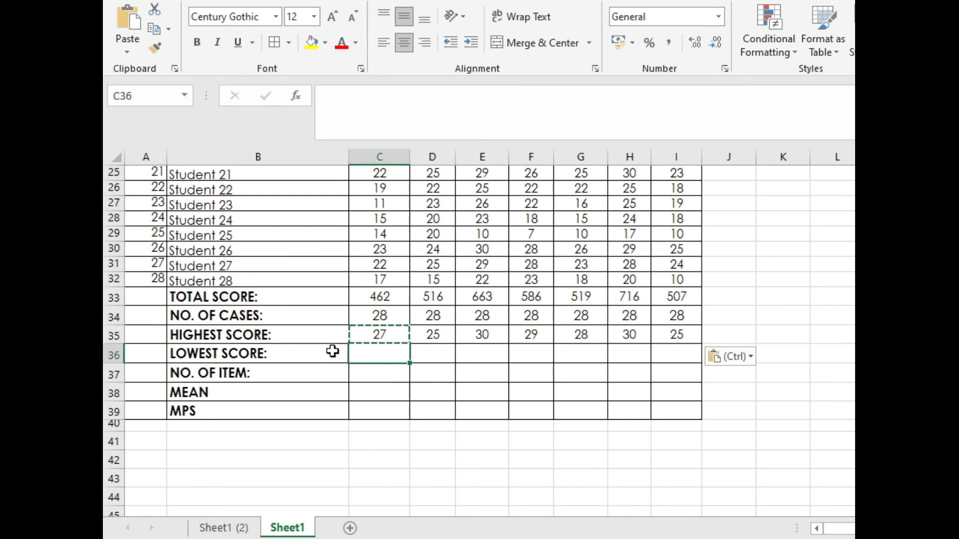
left_click(319, 348)
Step: Enter a MIN formula over C5:C32 in C36, returning the lowest English score of 11
left_click(367, 353)
type("=")
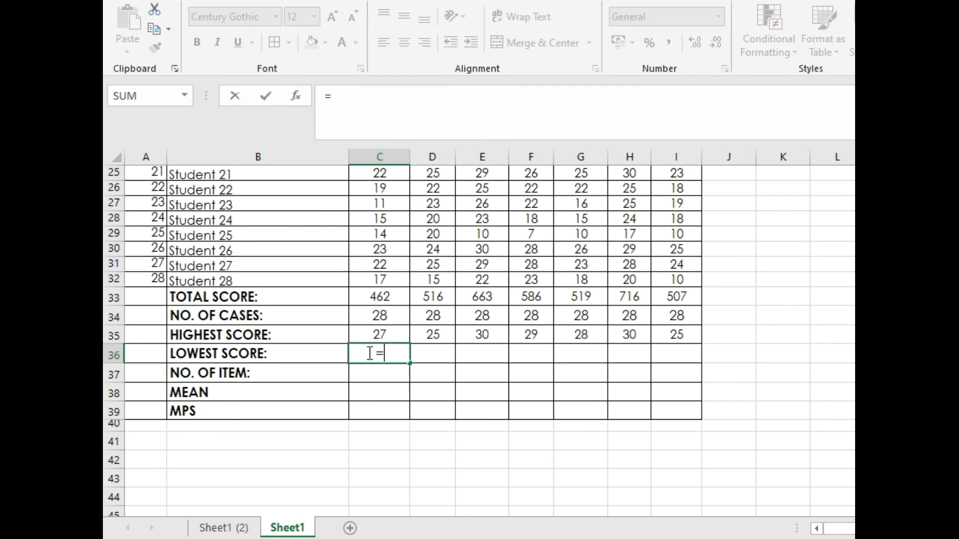
type("min")
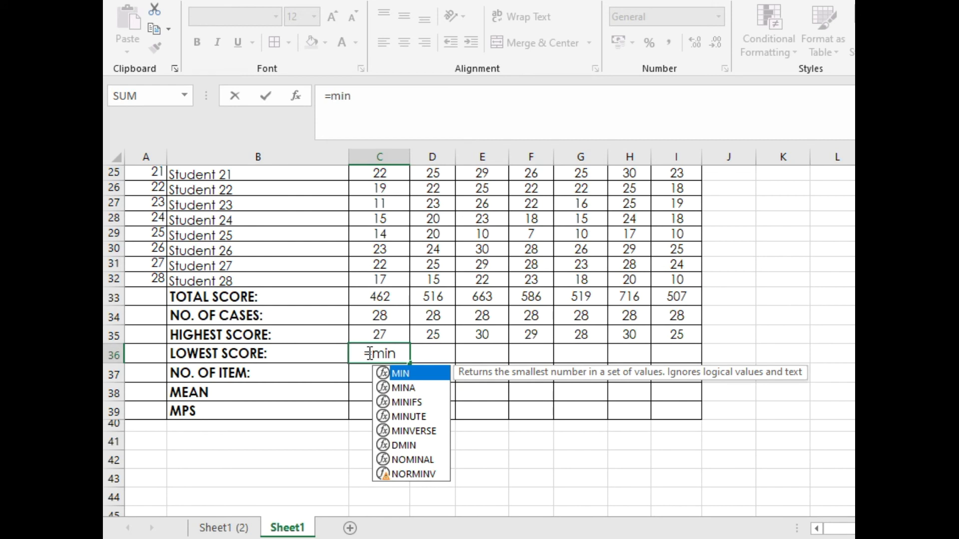
double_click(401, 373)
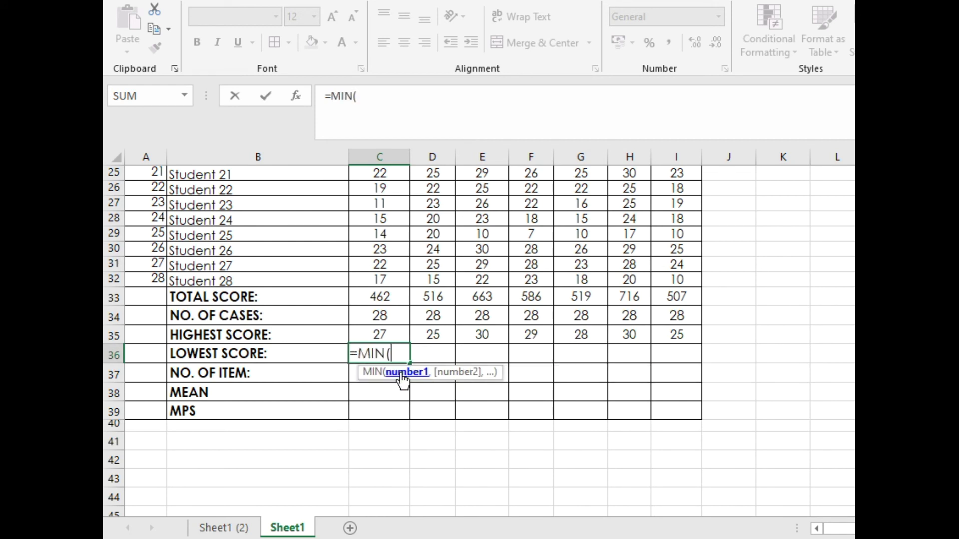
left_click(391, 279)
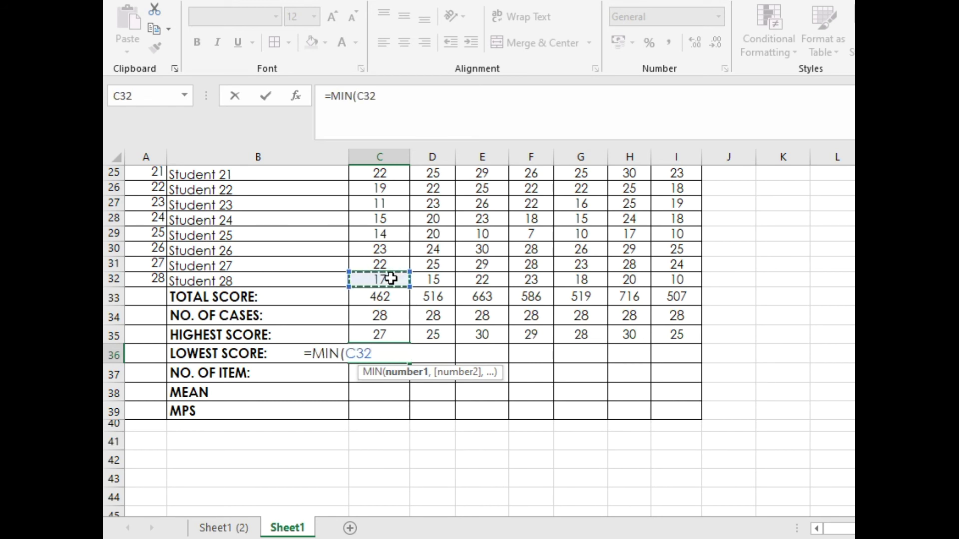
left_click_drag(391, 274, 377, 210)
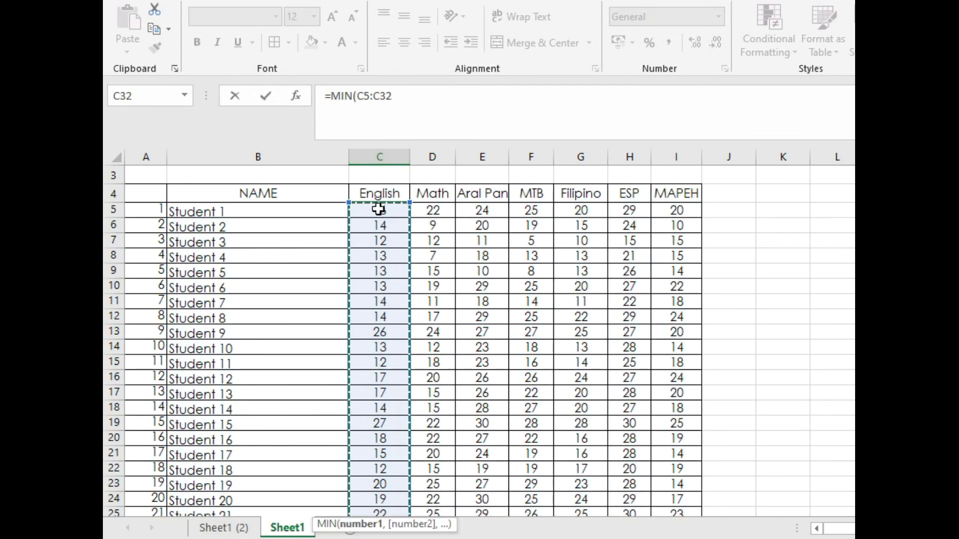
key("Return")
scroll(398, 425, "down", 2)
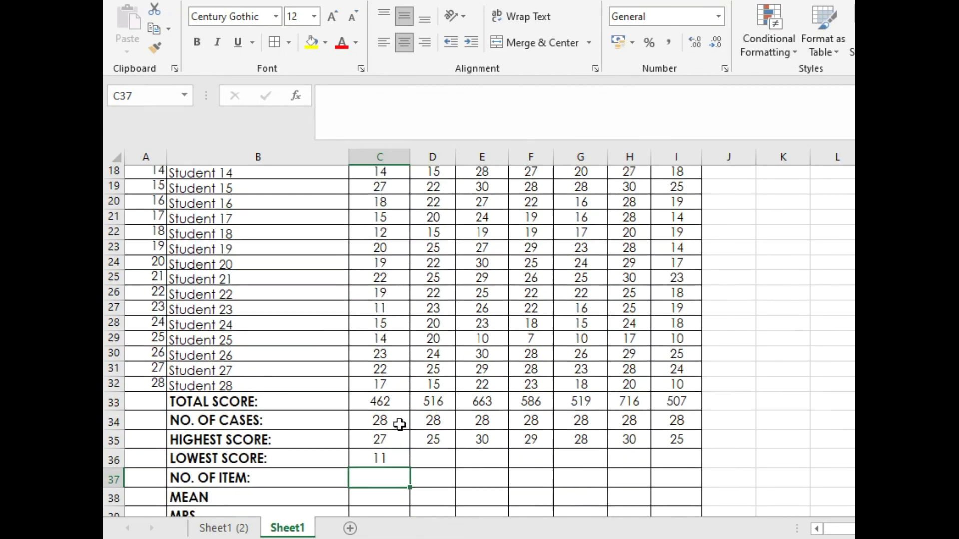
Step: Copy C36's MIN formula and paste it as formulas into D36:I36
left_click(379, 384)
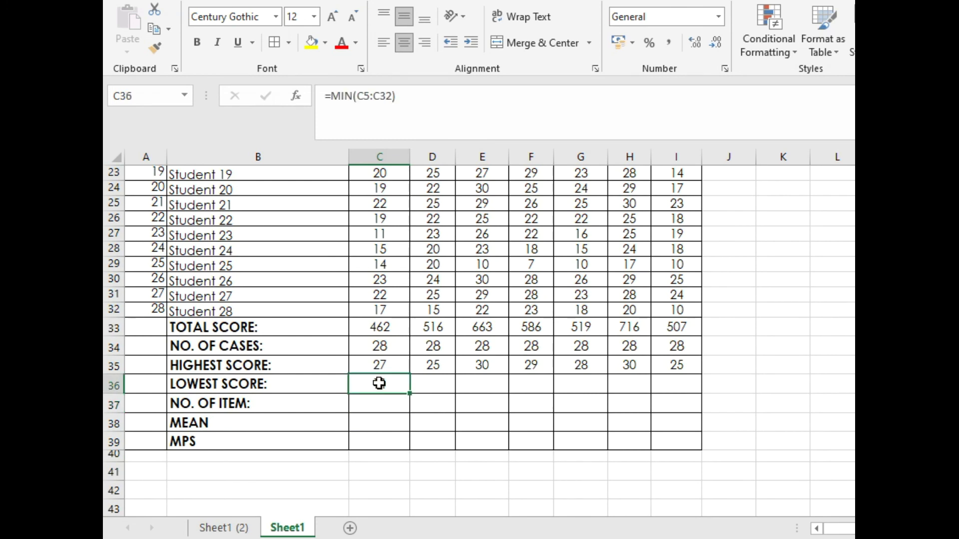
right_click(379, 384)
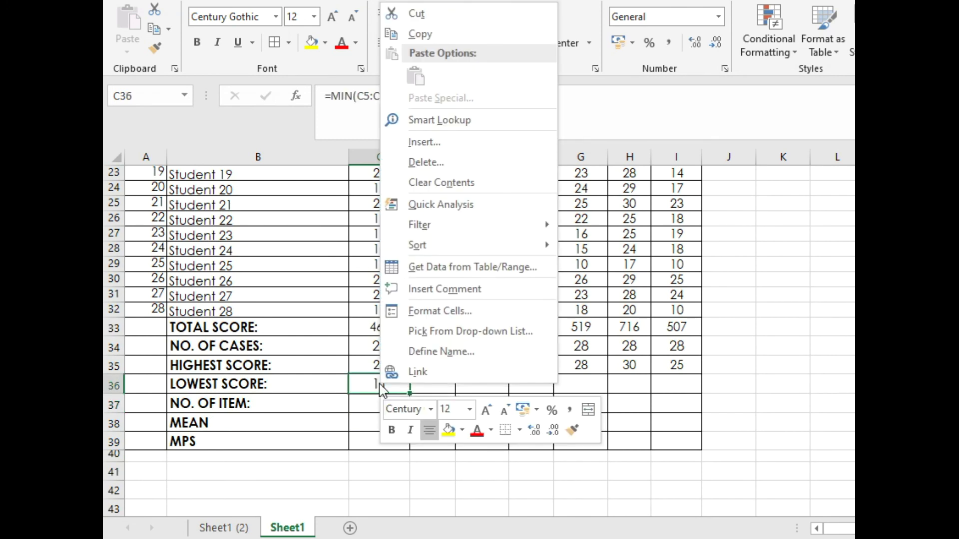
left_click(429, 30)
left_click_drag(434, 384, 661, 387)
right_click(662, 387)
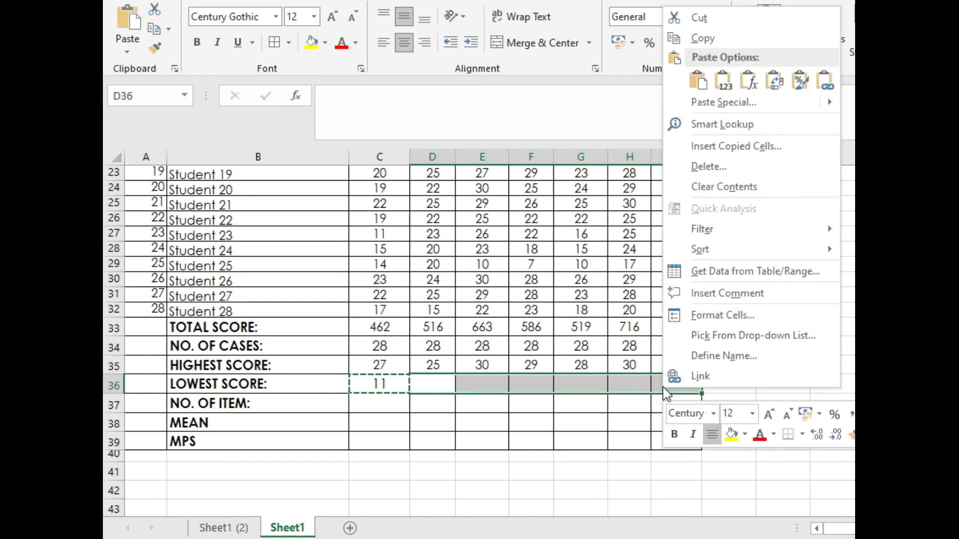
left_click(753, 84)
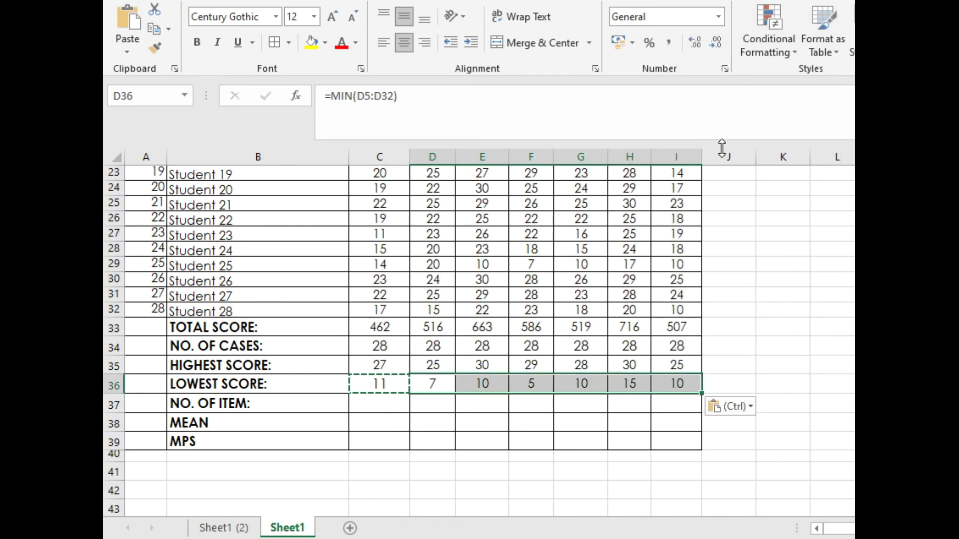
left_click(653, 308)
Step: Make the summary values in C33:I36 bold
left_click_drag(384, 326, 671, 389)
left_click(197, 41)
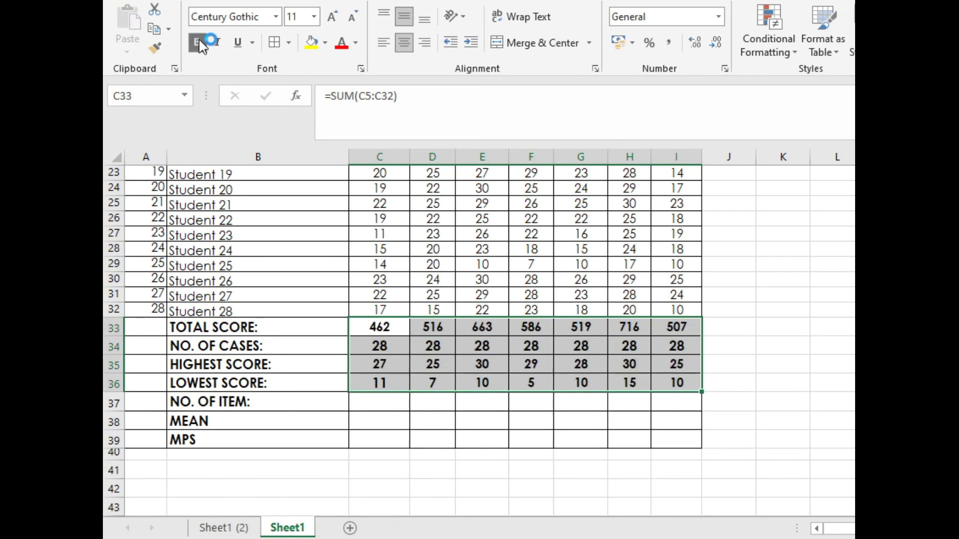
left_click(754, 358)
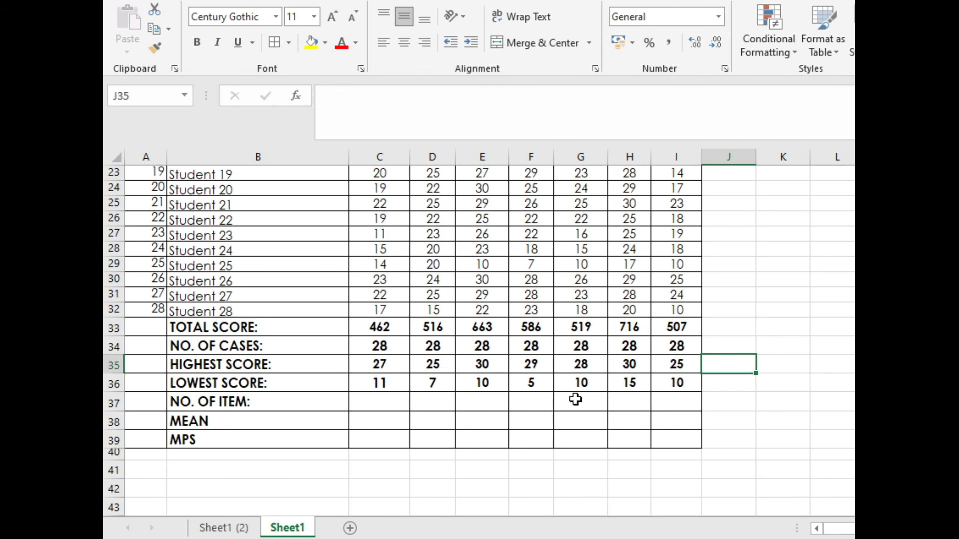
Step: Change Student 23's English score in C27 to 8
scroll(575, 399, "up", 2)
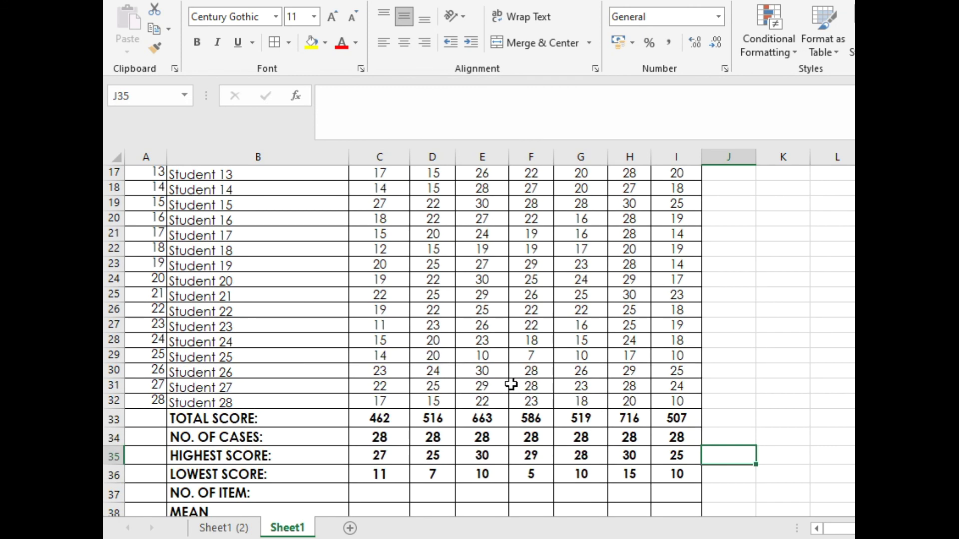
left_click(380, 326)
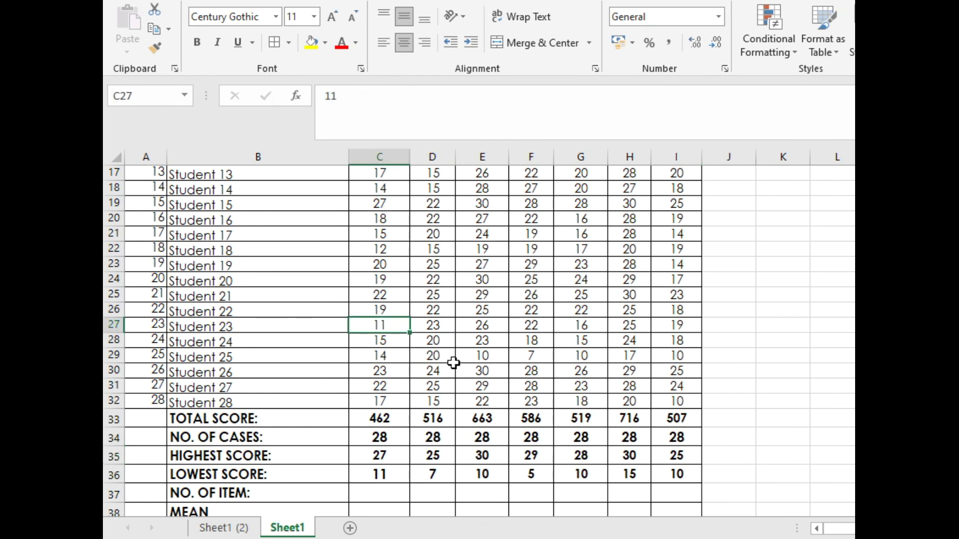
type("8")
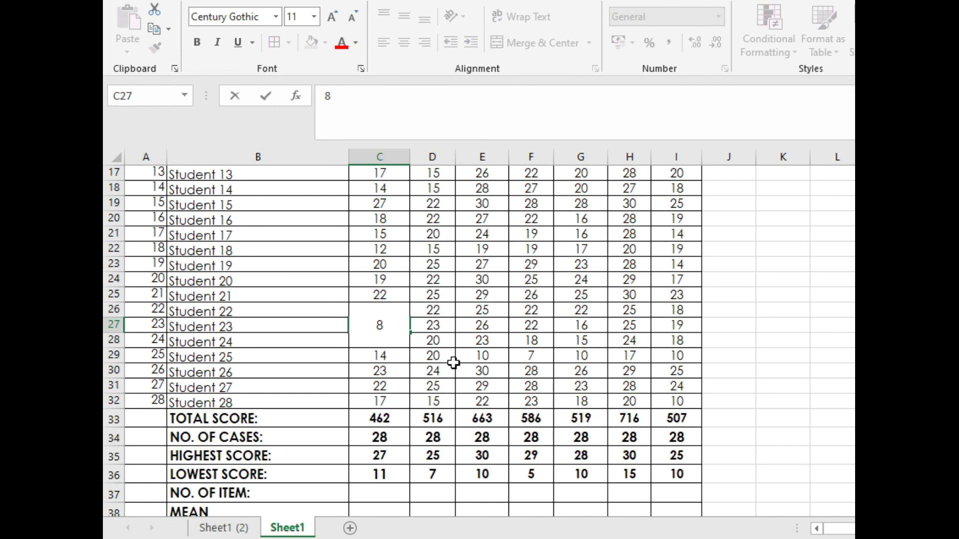
key("Return")
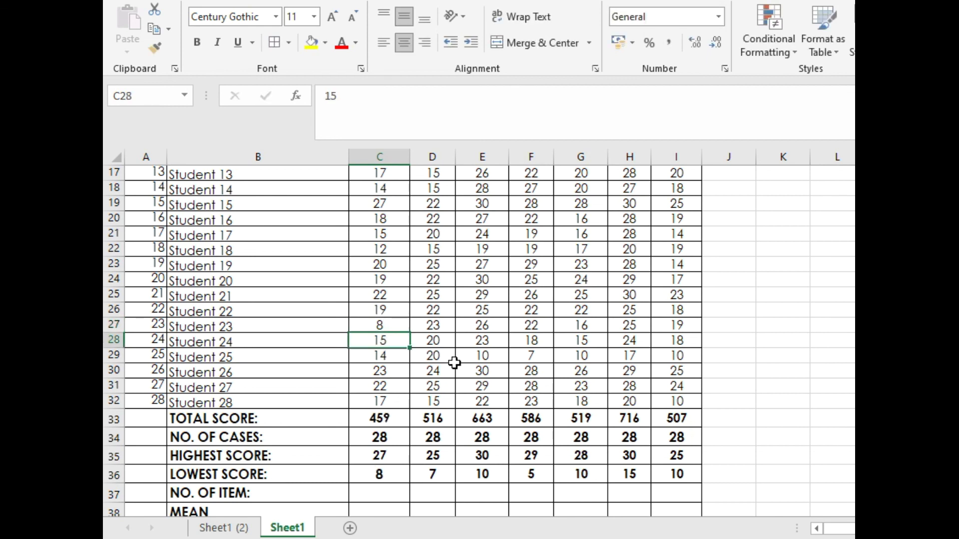
left_click(489, 357)
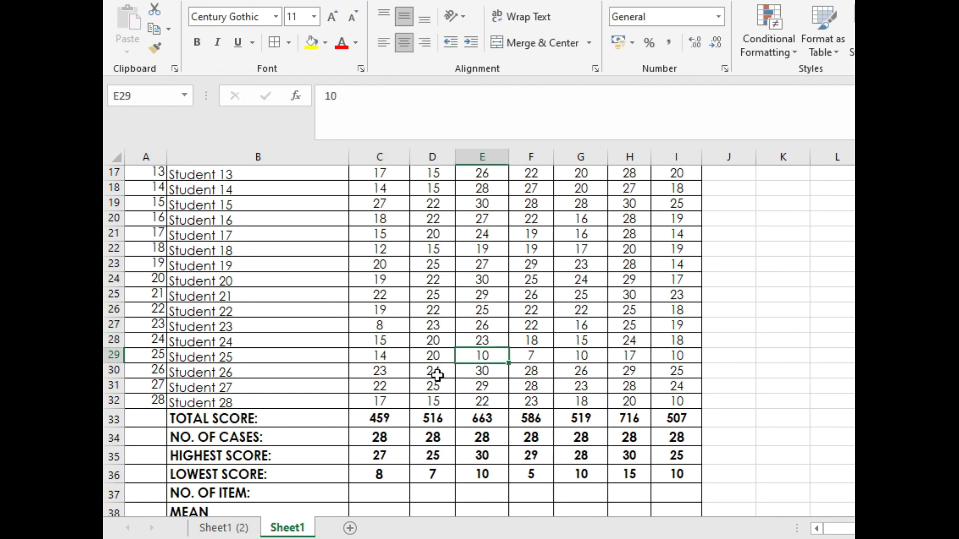
Step: Change Student 19's Math score in D23 to 30
left_click(442, 265)
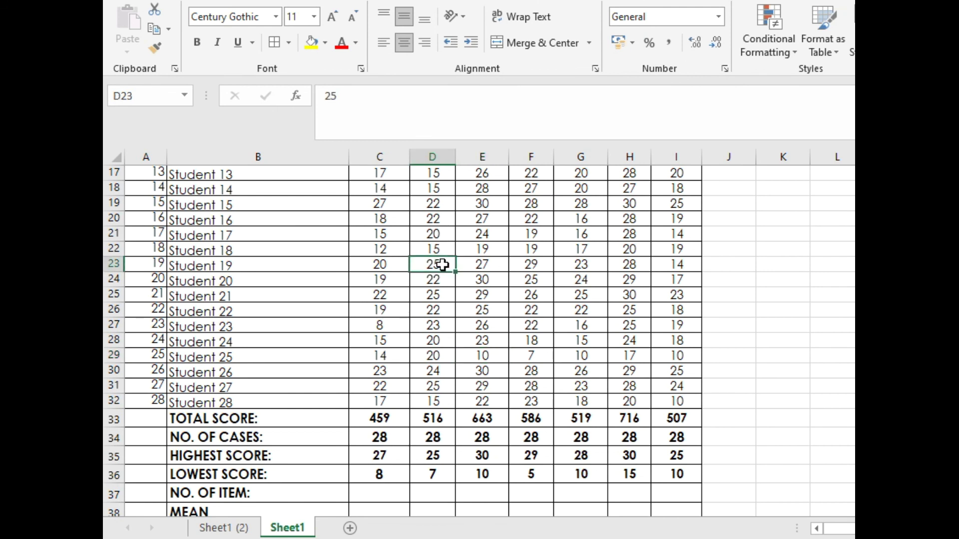
double_click(443, 265)
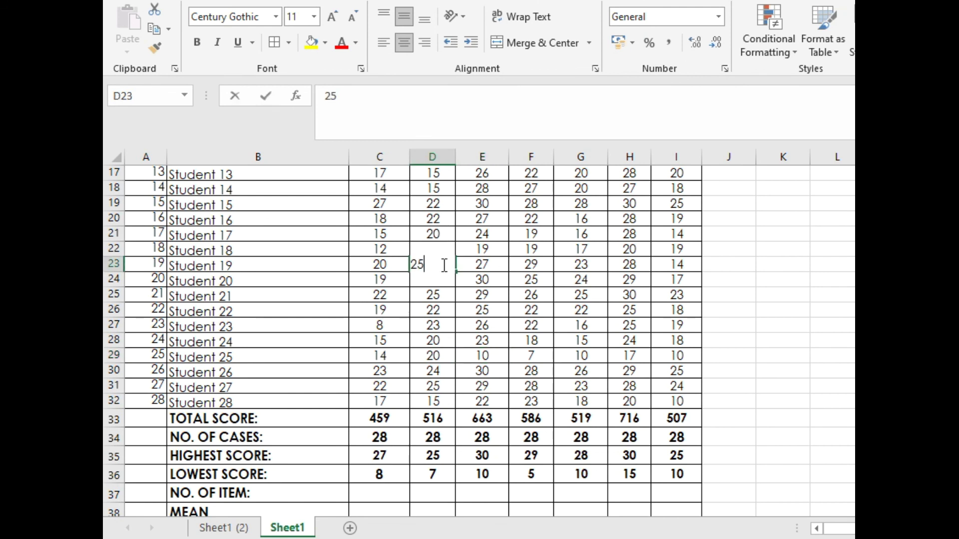
key("BackSpace")
key("BackSpace")
type("30")
key("Return")
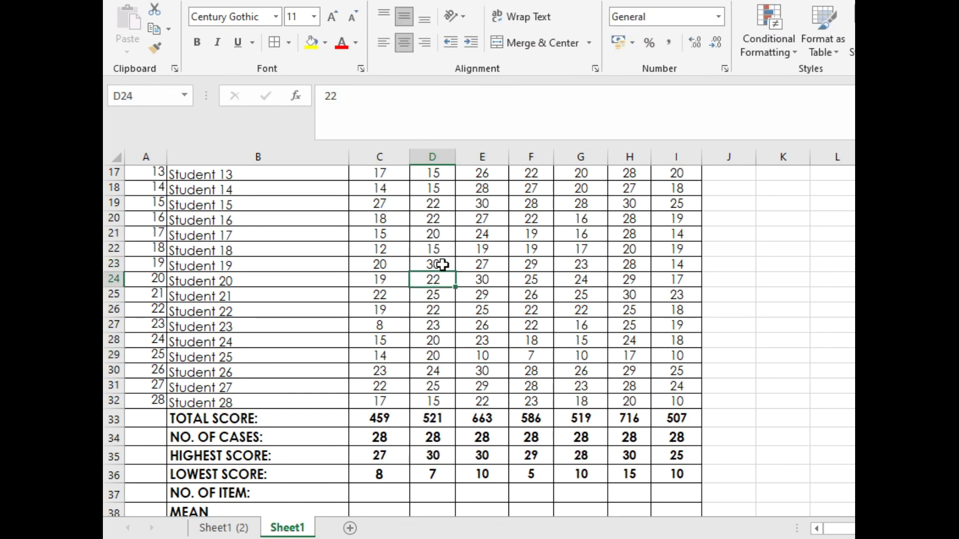